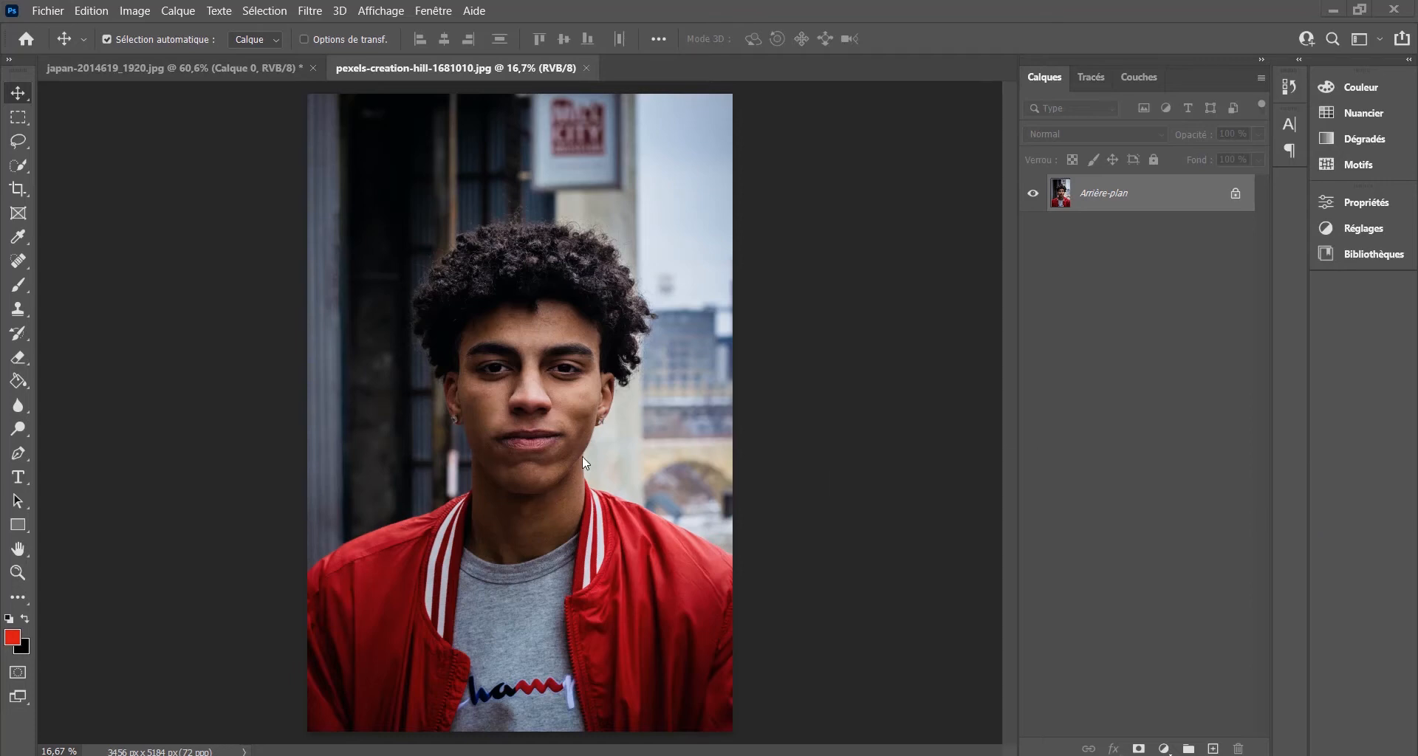
Create a new document from the A4 print preset with its height changed to 210 mm
click(207, 68)
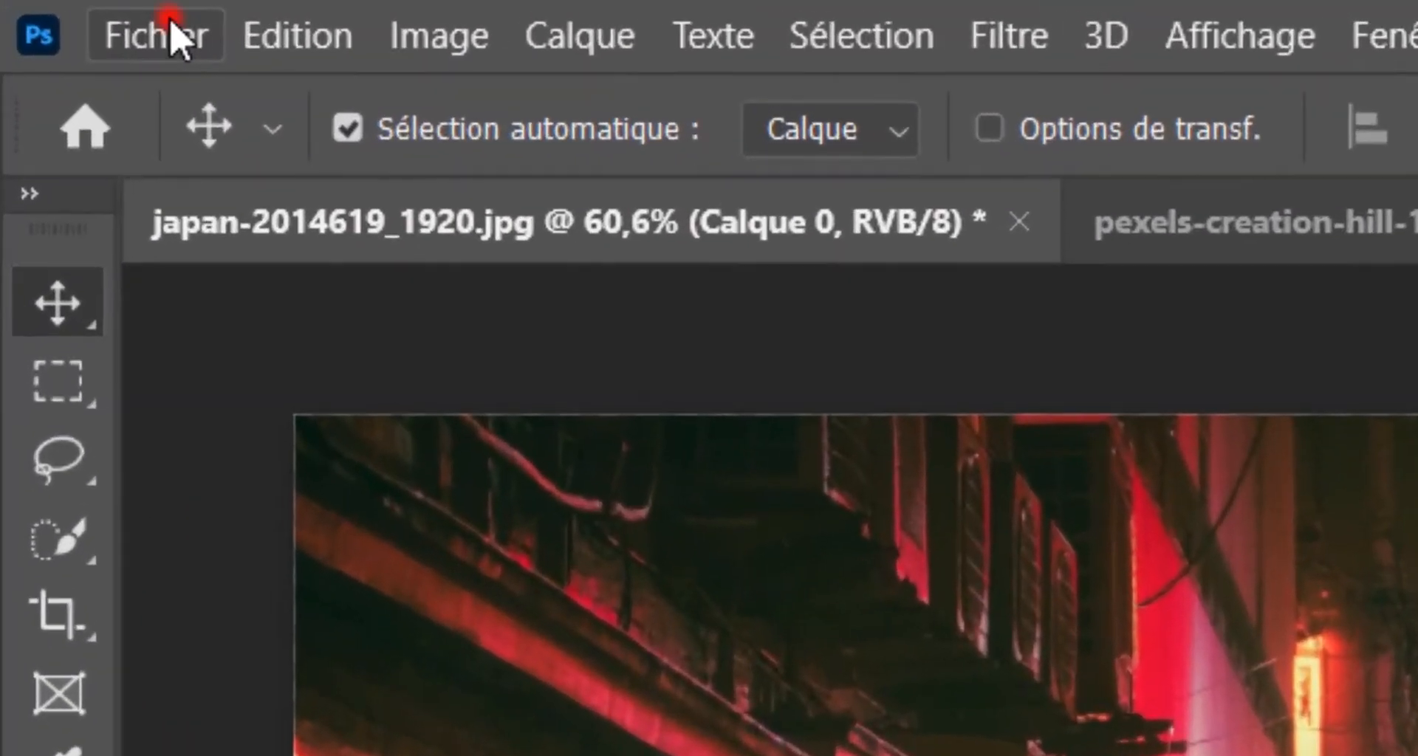
click(53, 10)
click(226, 82)
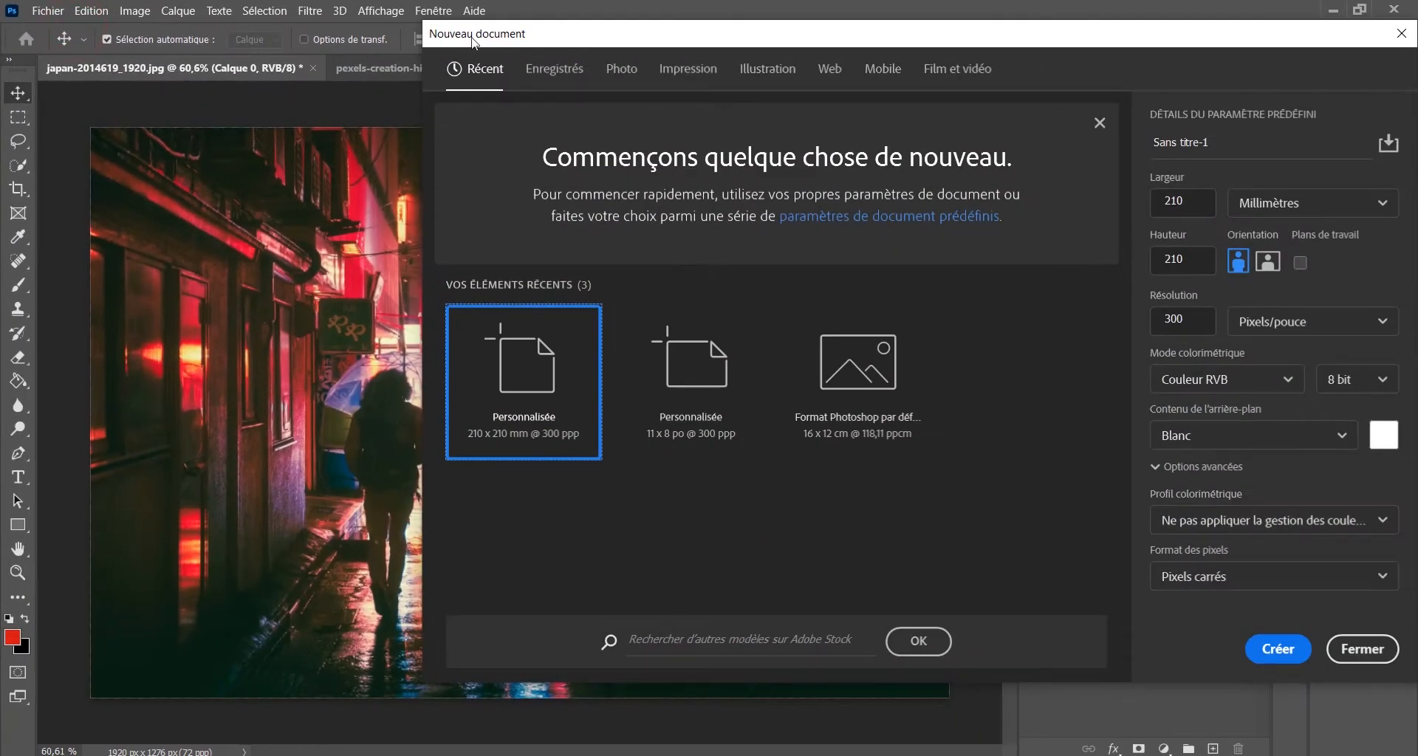
click(688, 70)
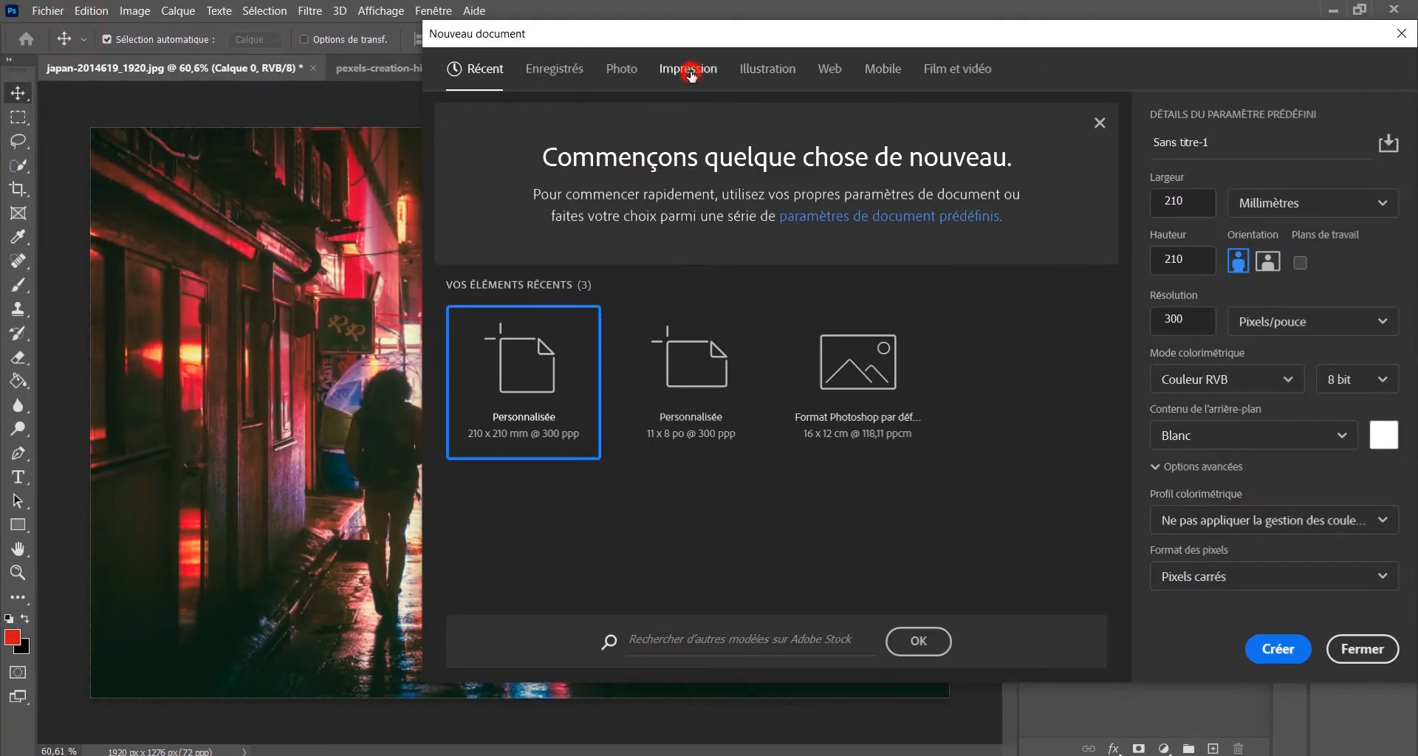
click(1001, 214)
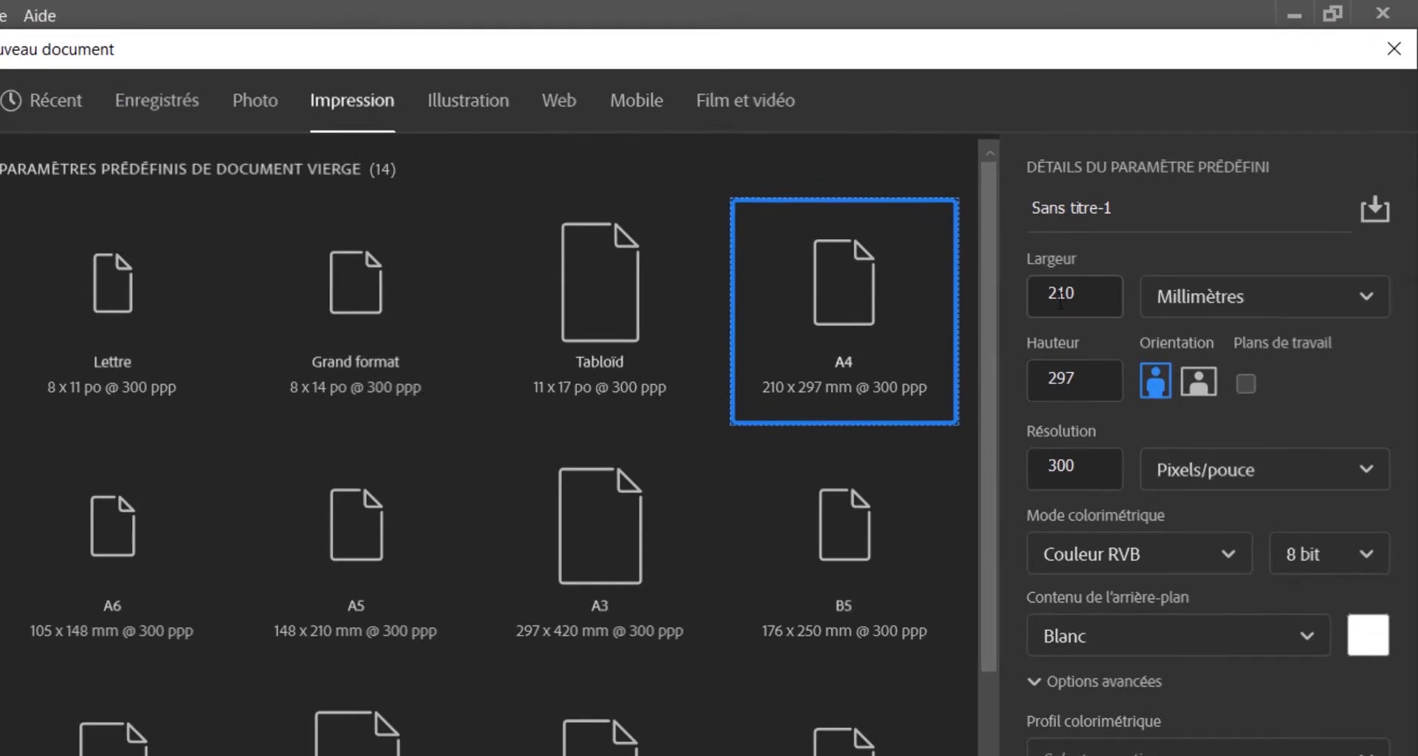
double_click(1087, 369)
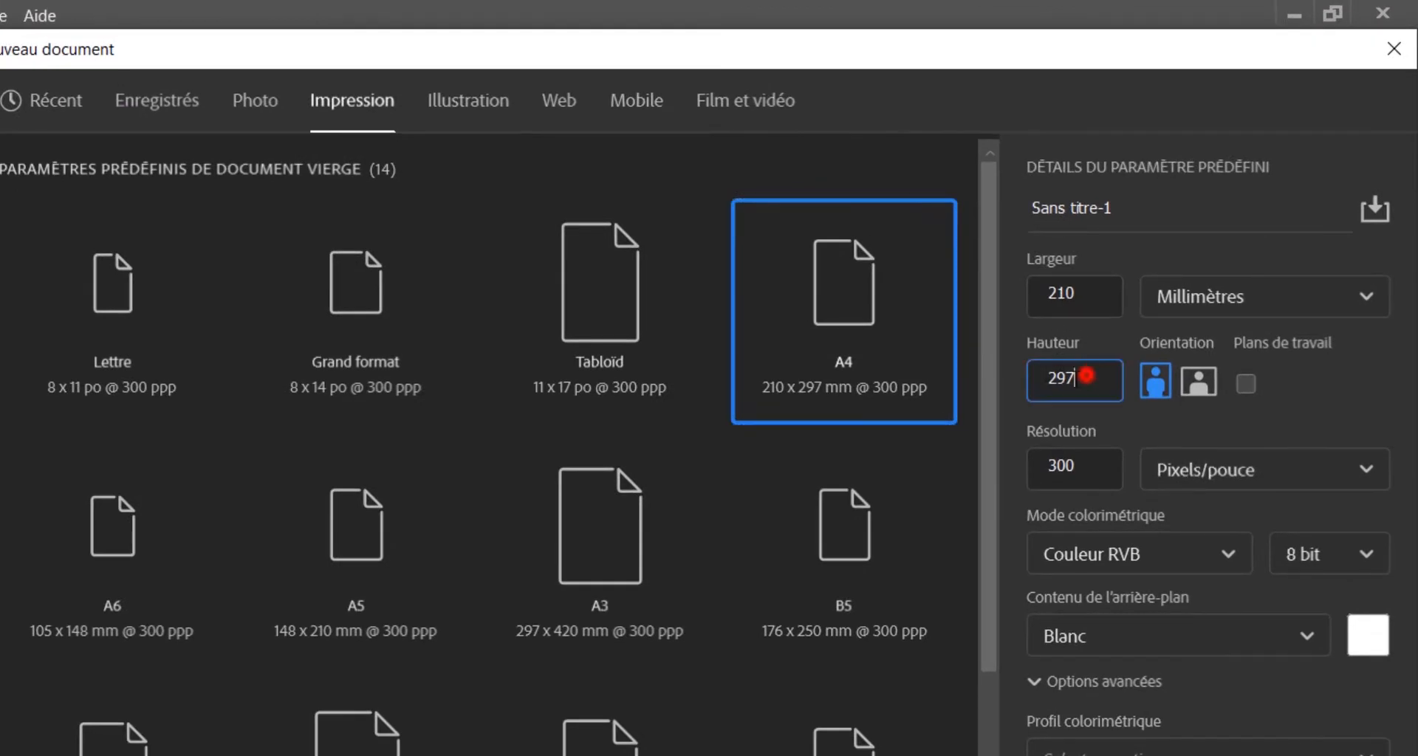
text(210)
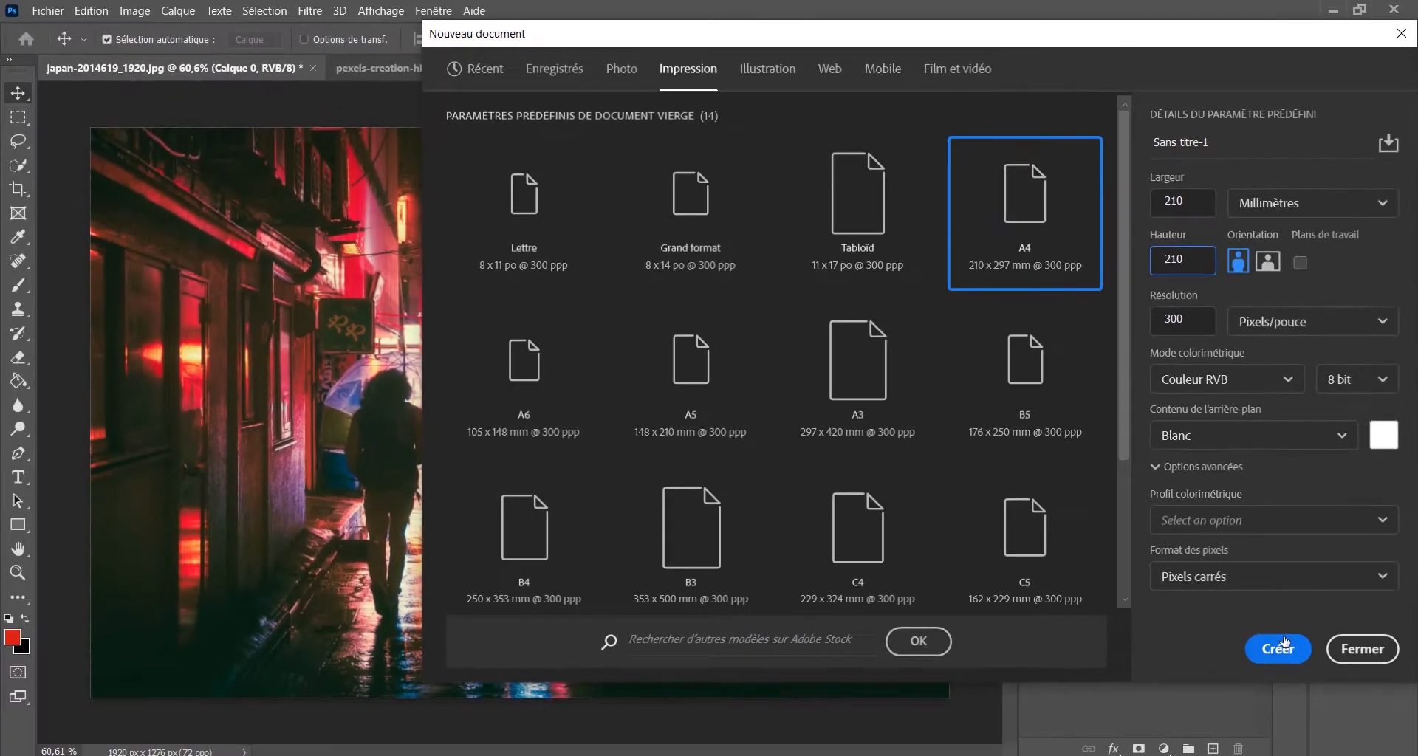
click(1277, 649)
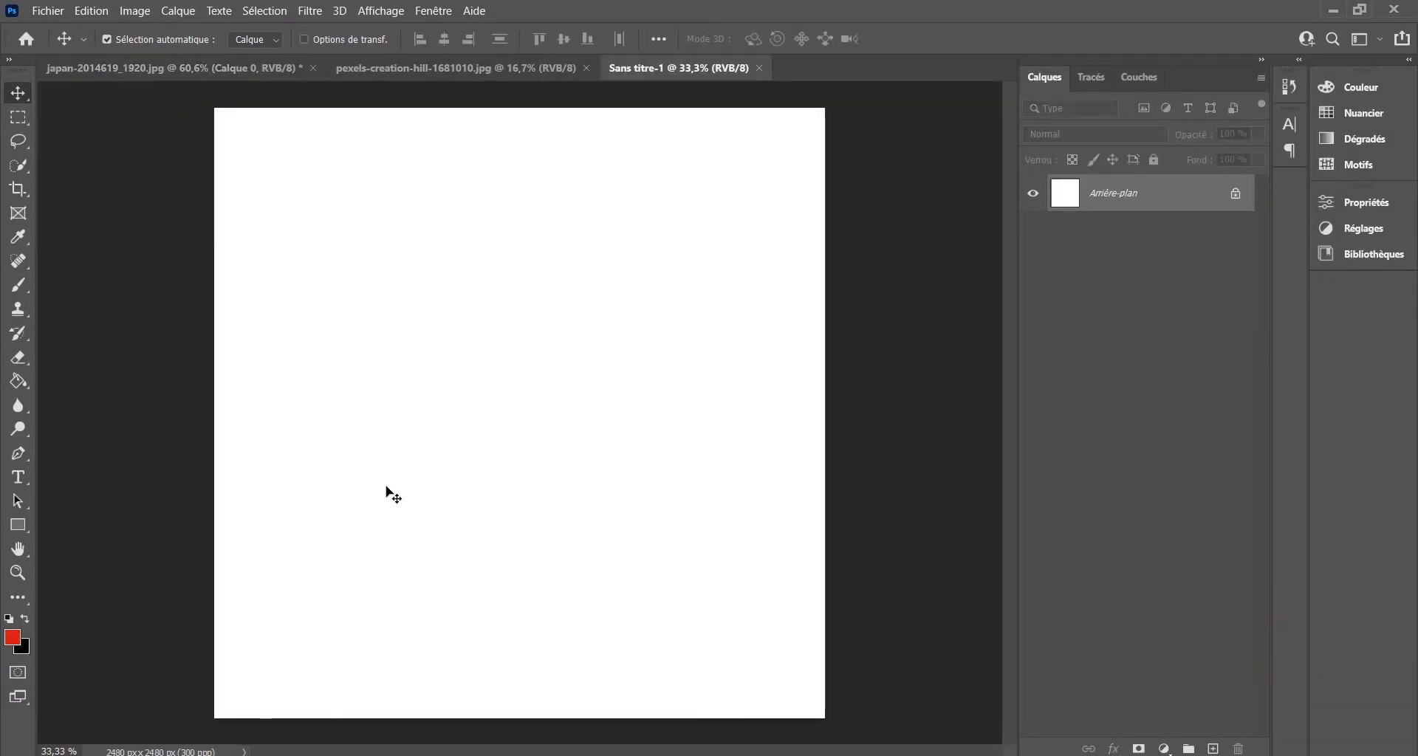
Copy the red-lit street image from japan-2014619_1920.jpg into the new Sans titre-1 document
click(191, 72)
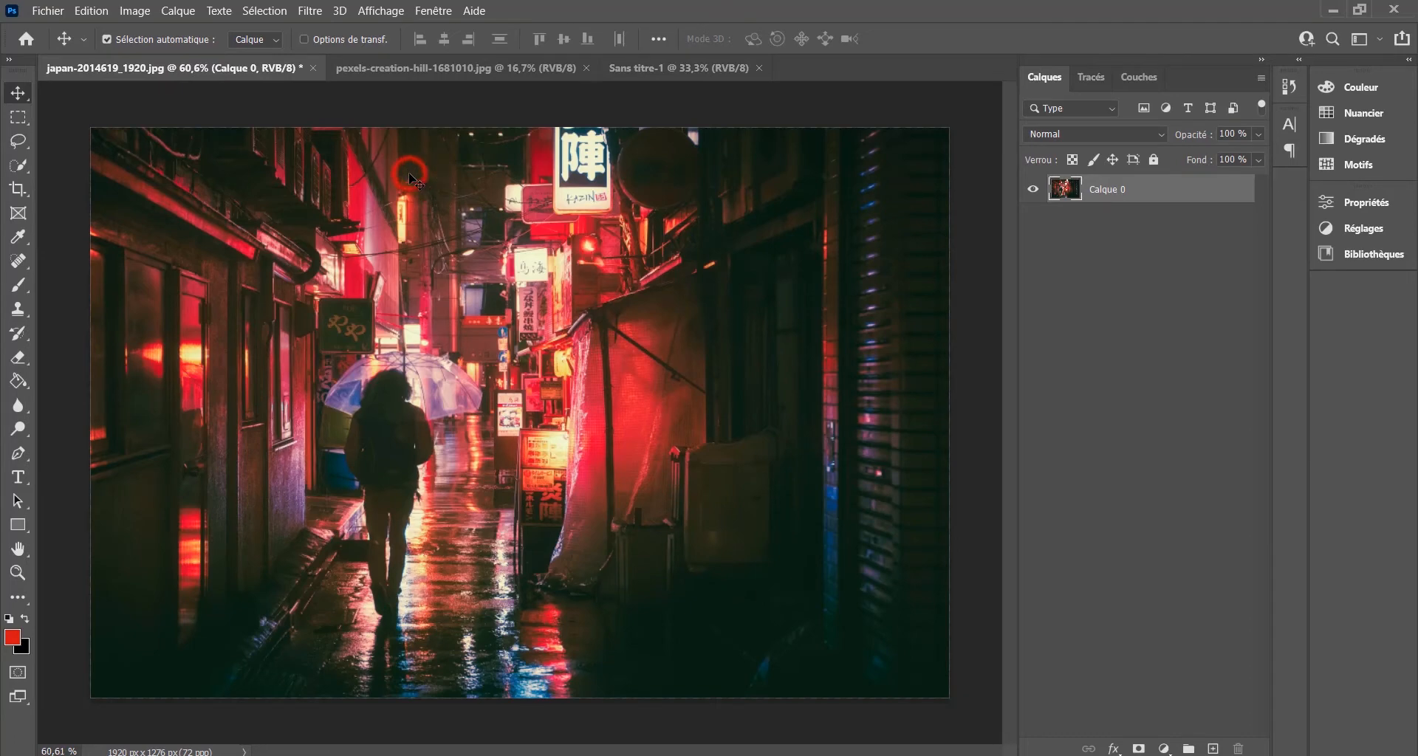
drag(411, 178, 516, 210)
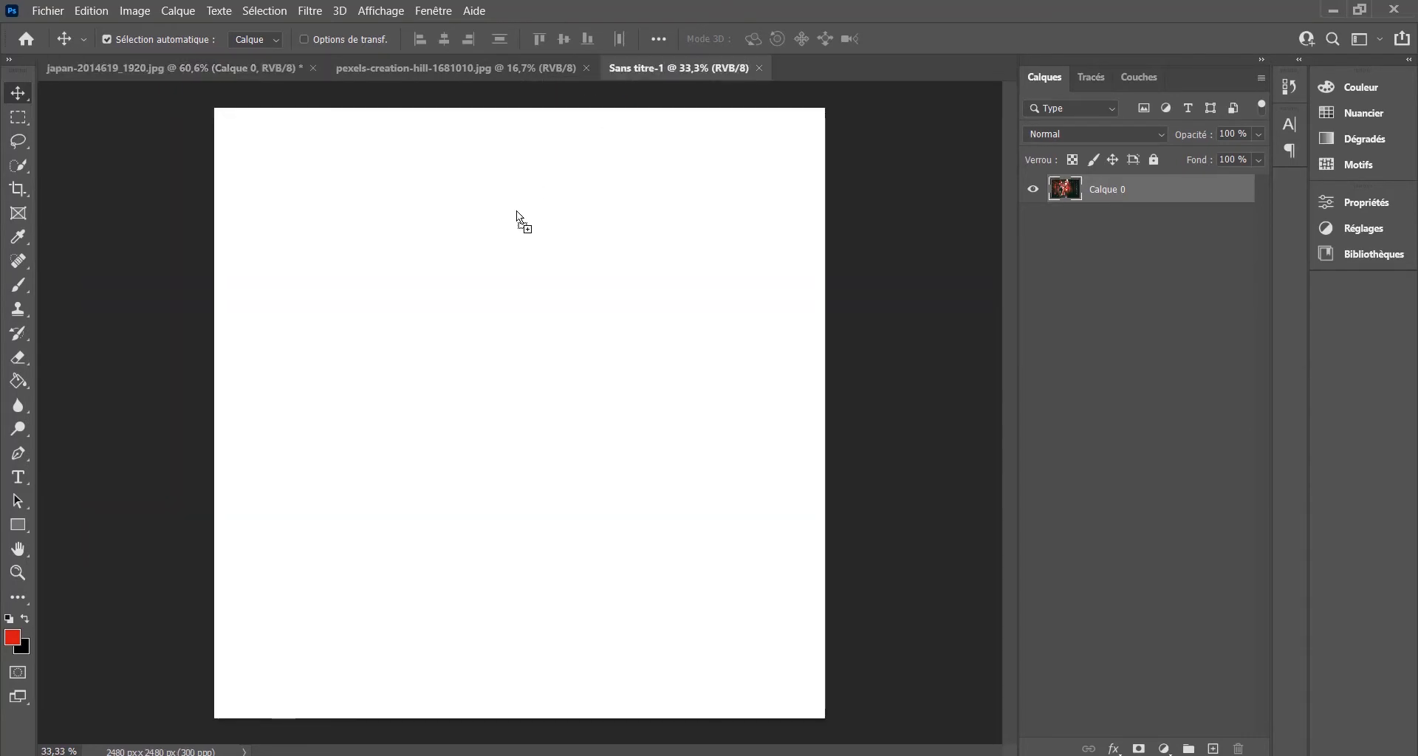
drag(474, 354, 482, 361)
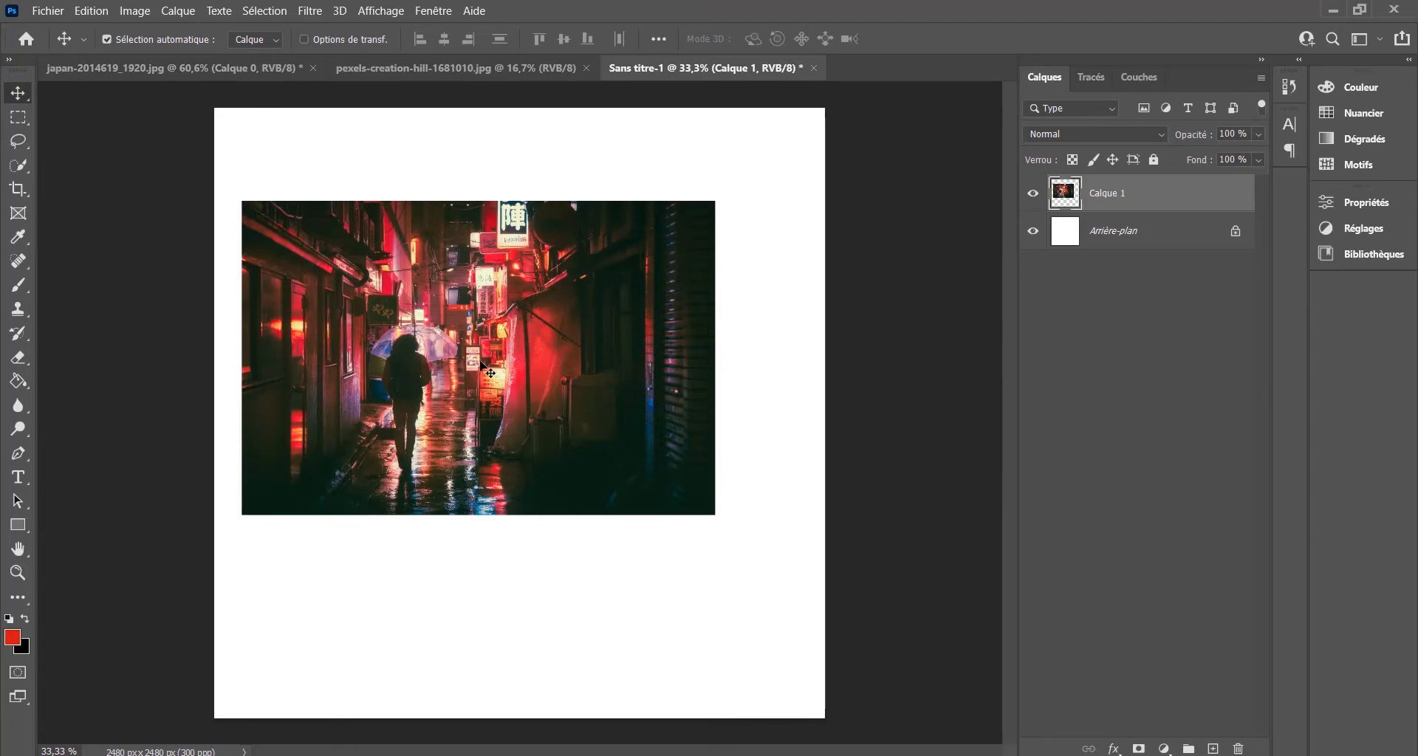
Scale the street layer proportionally to about 196% and position it so it covers the whole square canvas
key(ctrl+t)
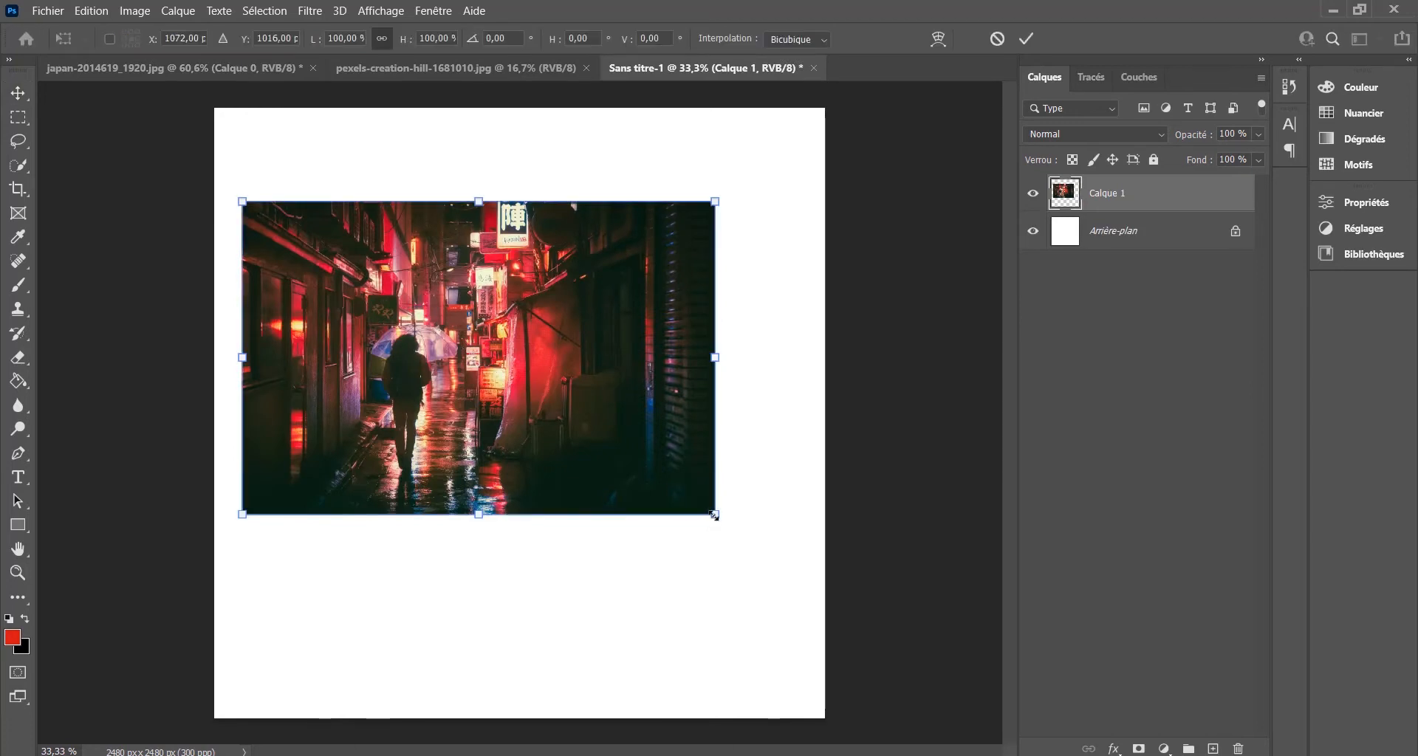
drag(715, 514, 903, 640)
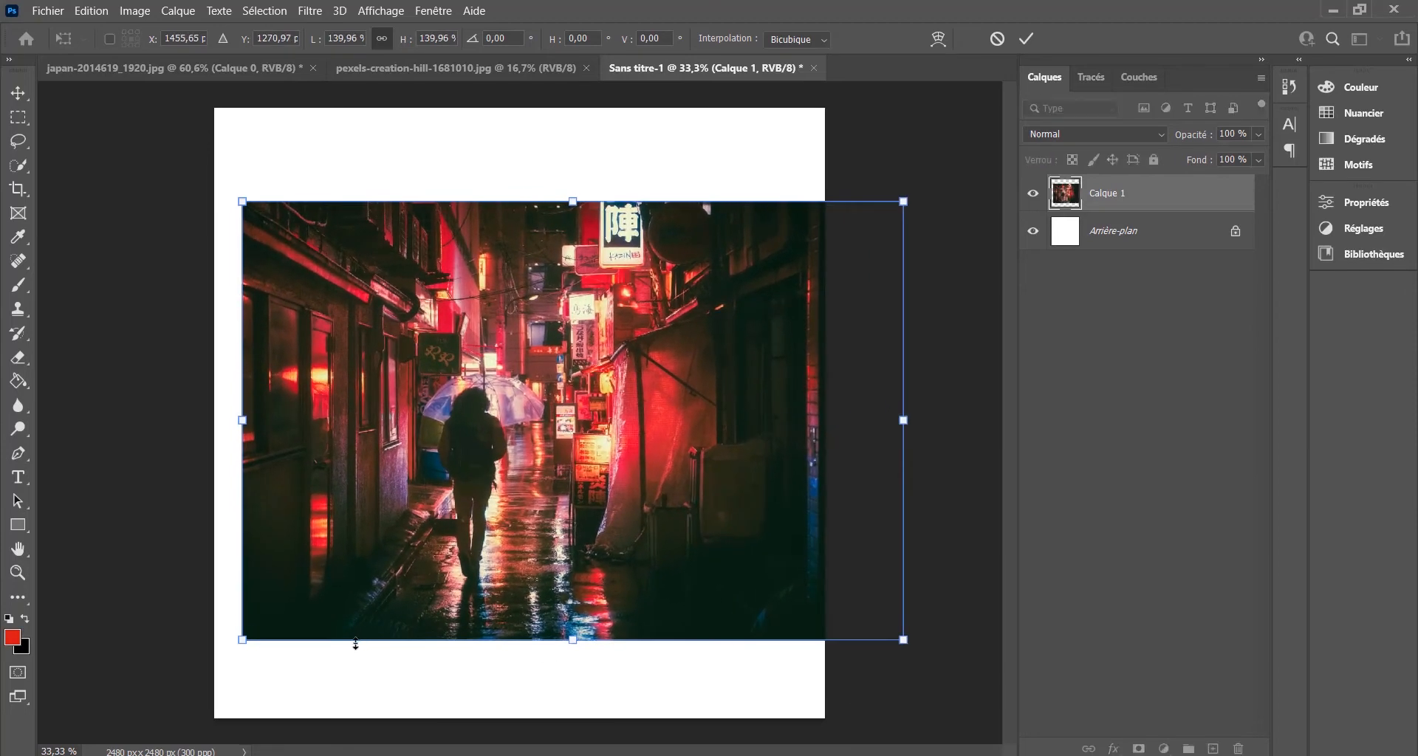
drag(242, 641, 205, 664)
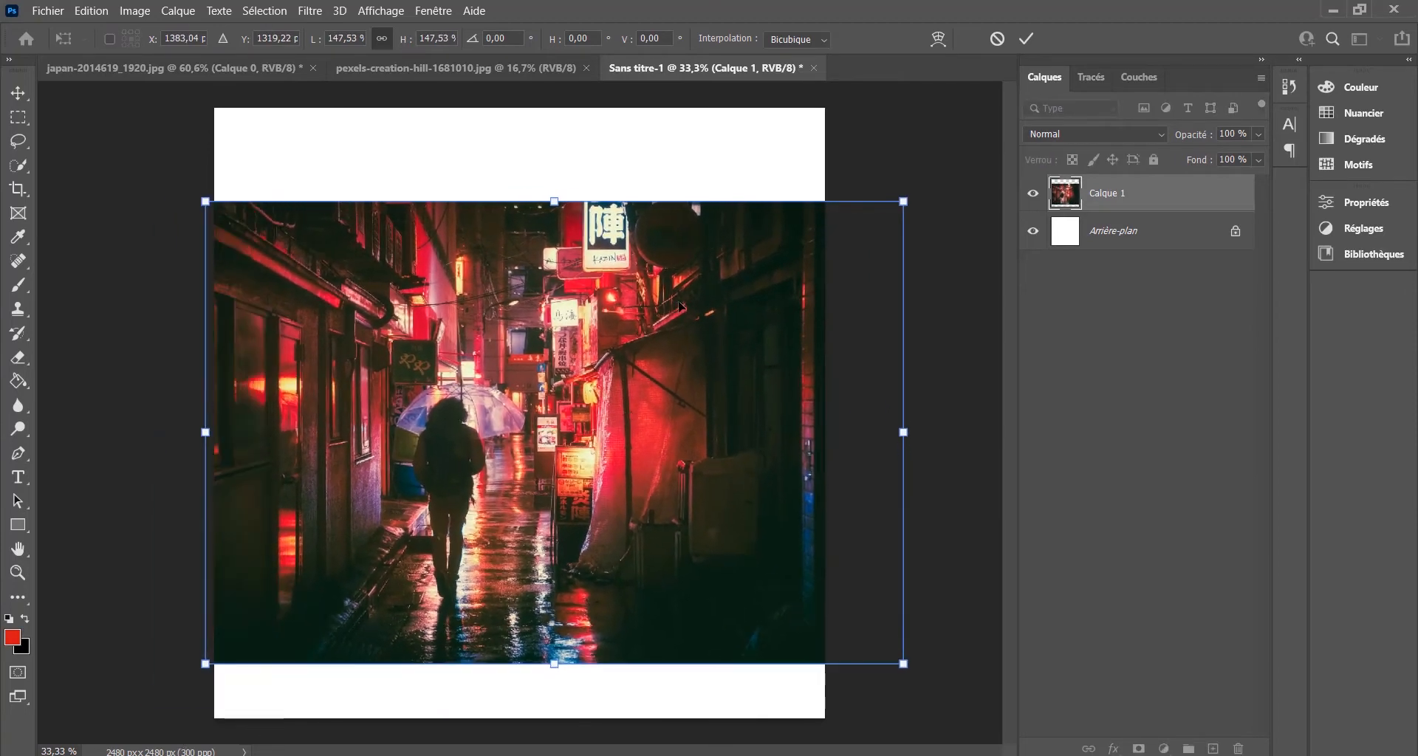
drag(203, 203, 65, 106)
drag(384, 415, 420, 469)
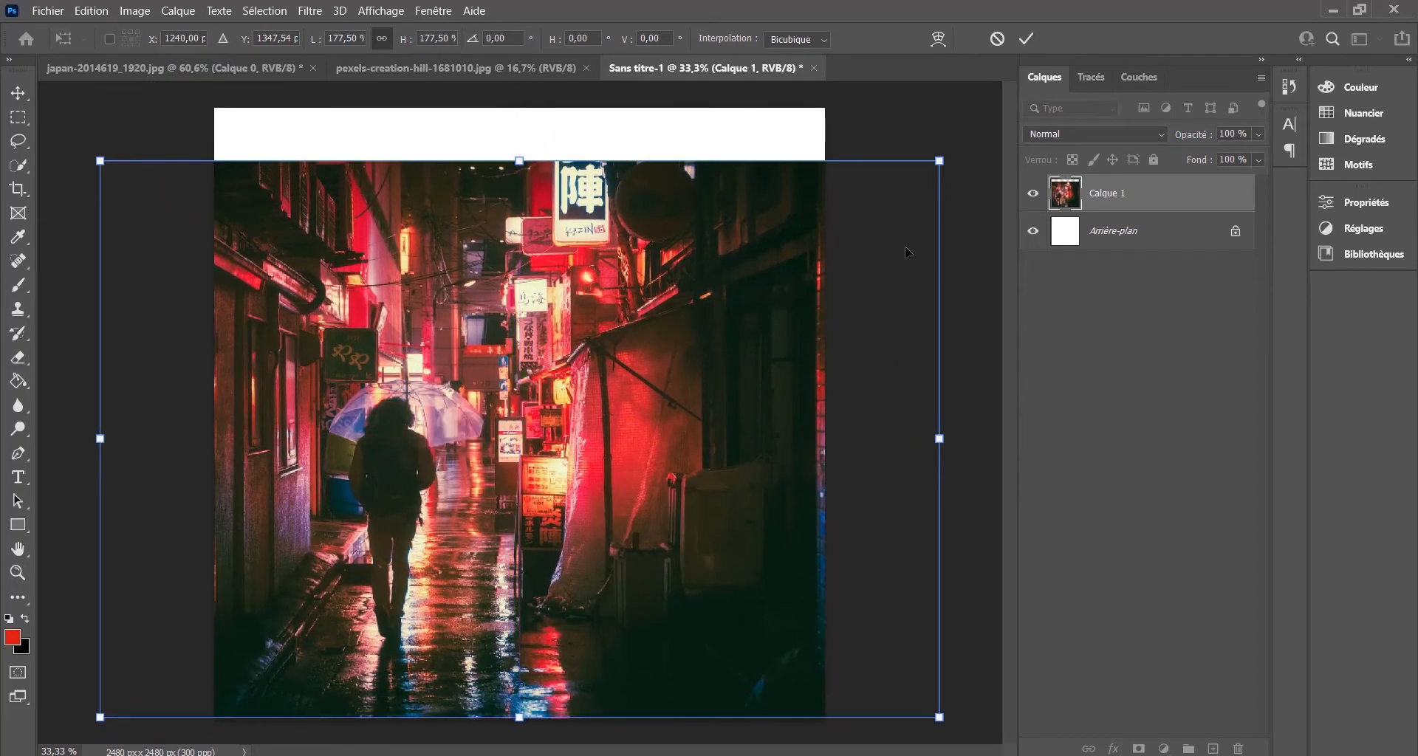
drag(939, 161, 1001, 54)
mouse_move(749, 337)
mouse_down()
mouse_move(711, 317)
mouse_move(721, 339)
mouse_up()
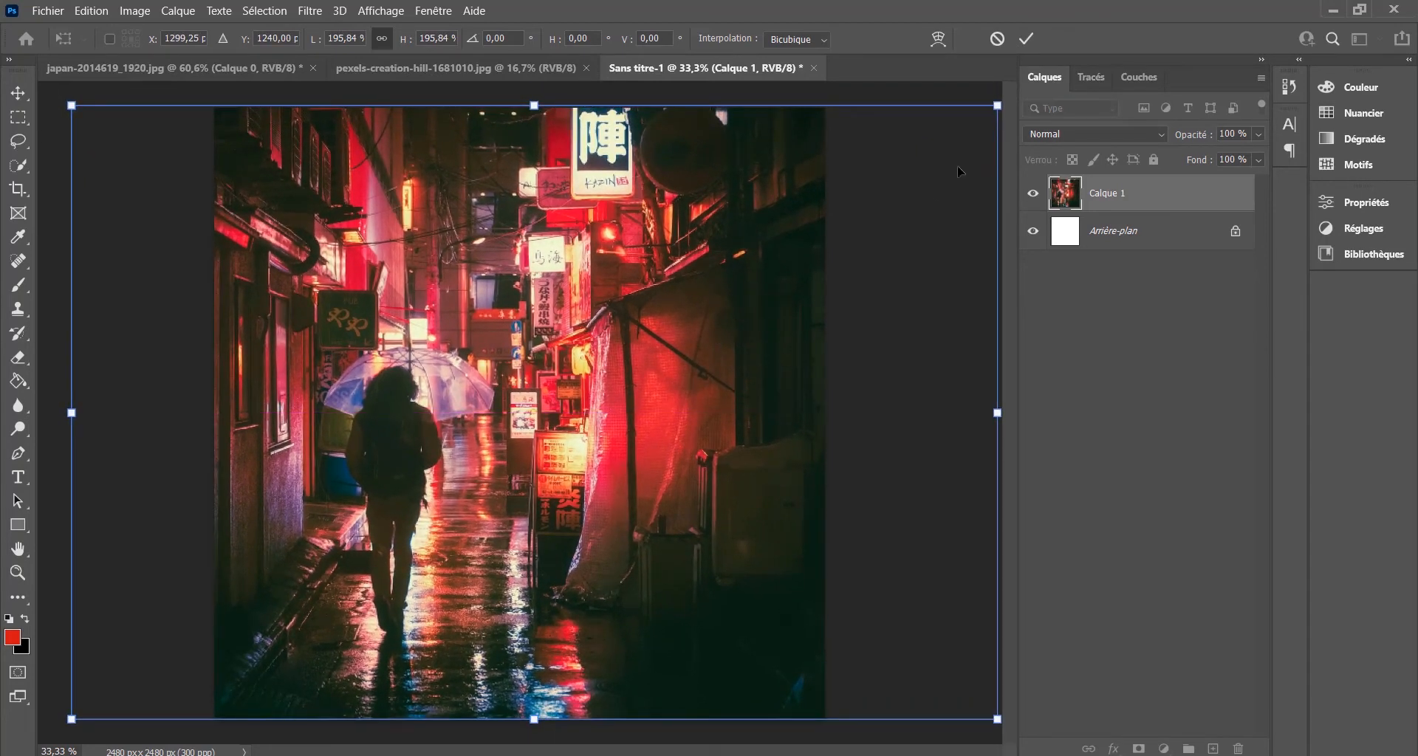
click(1026, 38)
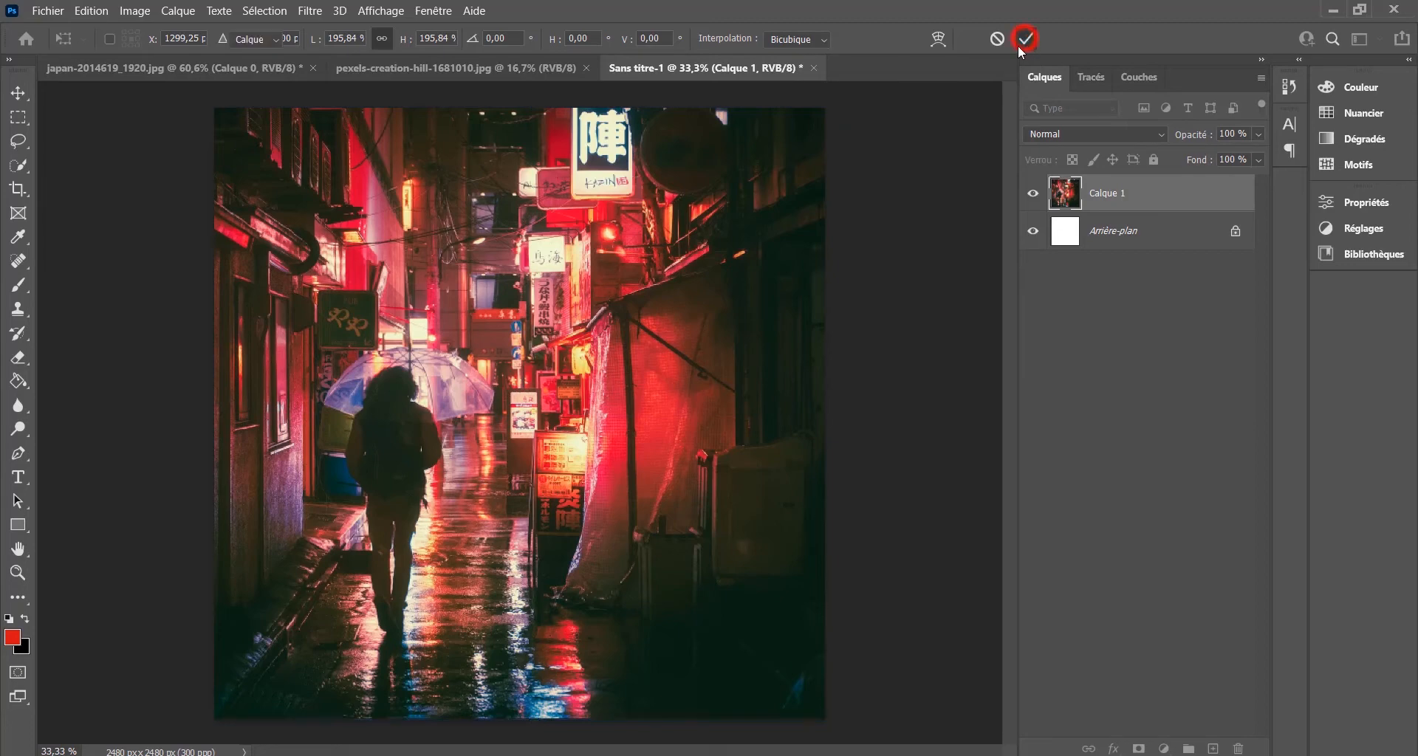
In the portrait photo's Select and Mask workspace, automatically select the man as the subject and adjust the edge-detection radius
click(503, 65)
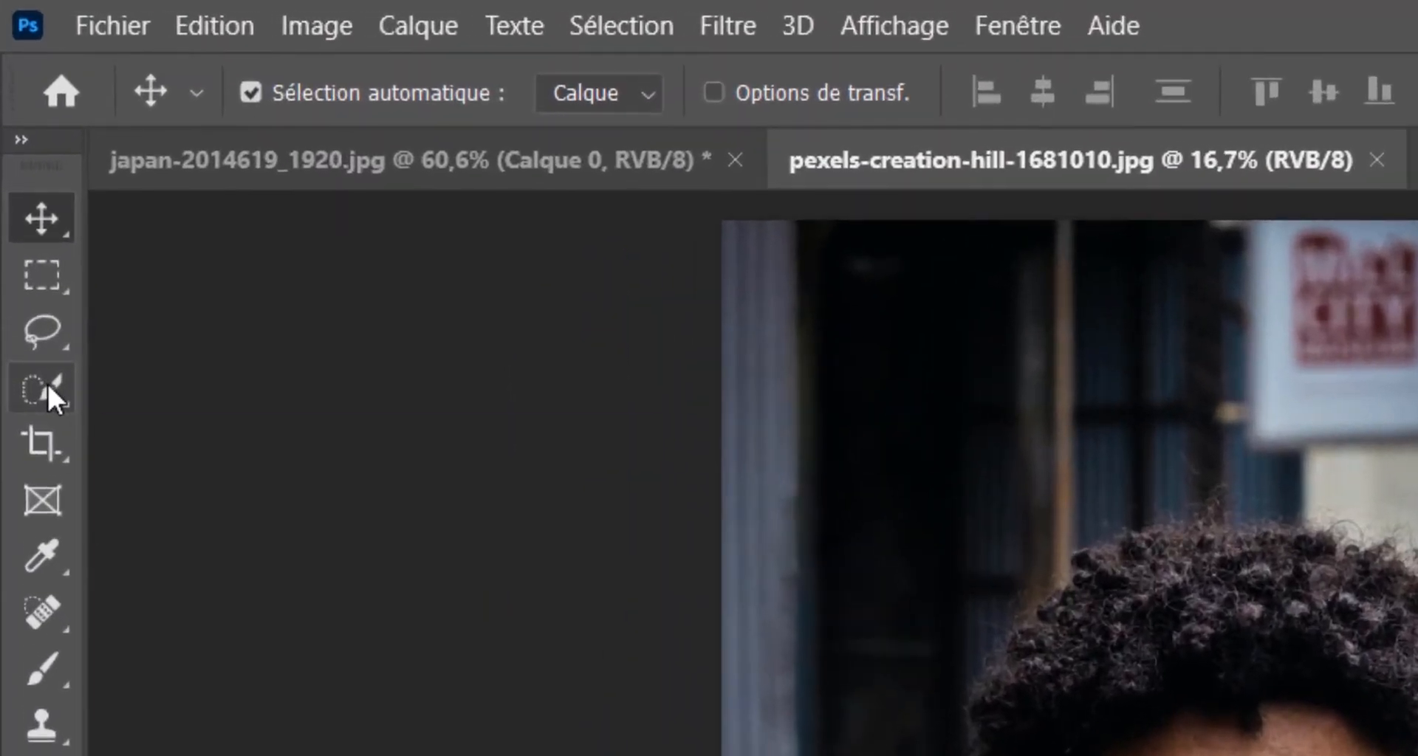
click(19, 164)
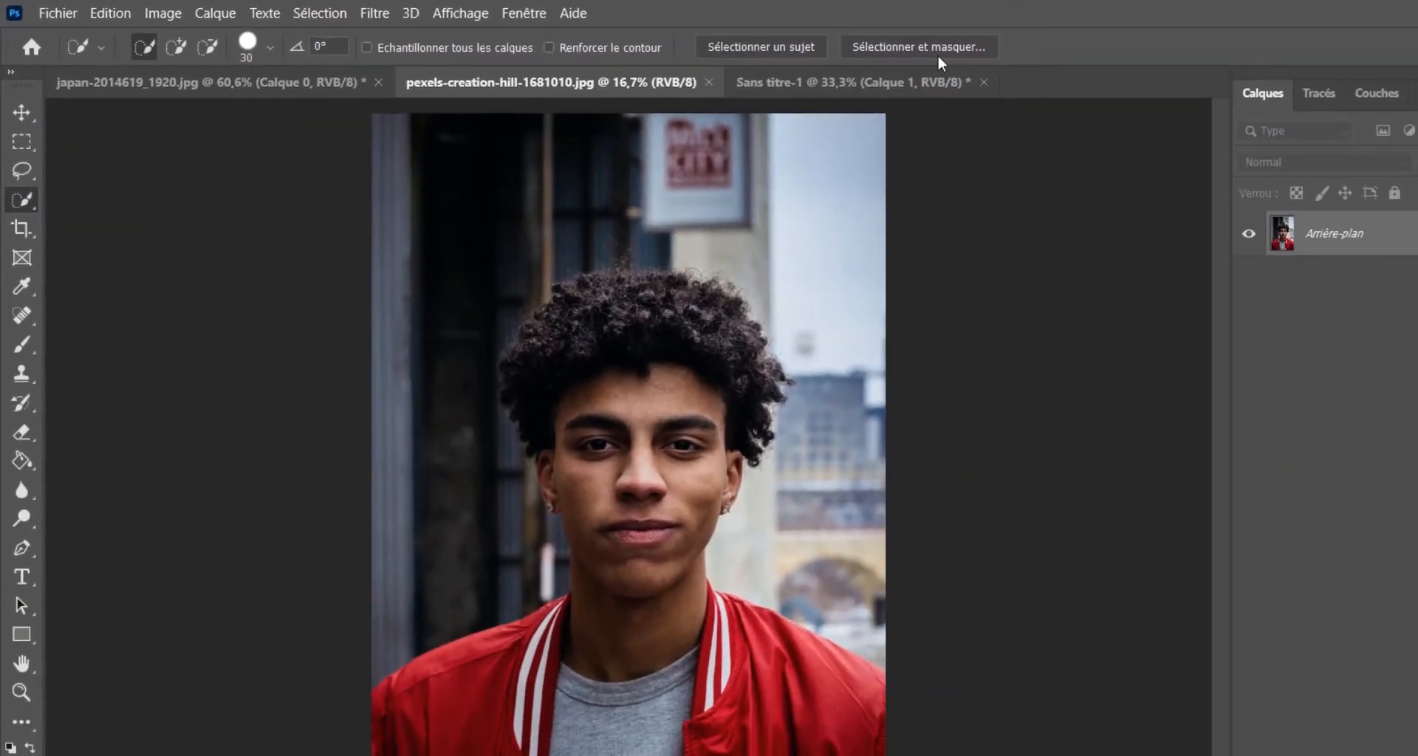
click(937, 46)
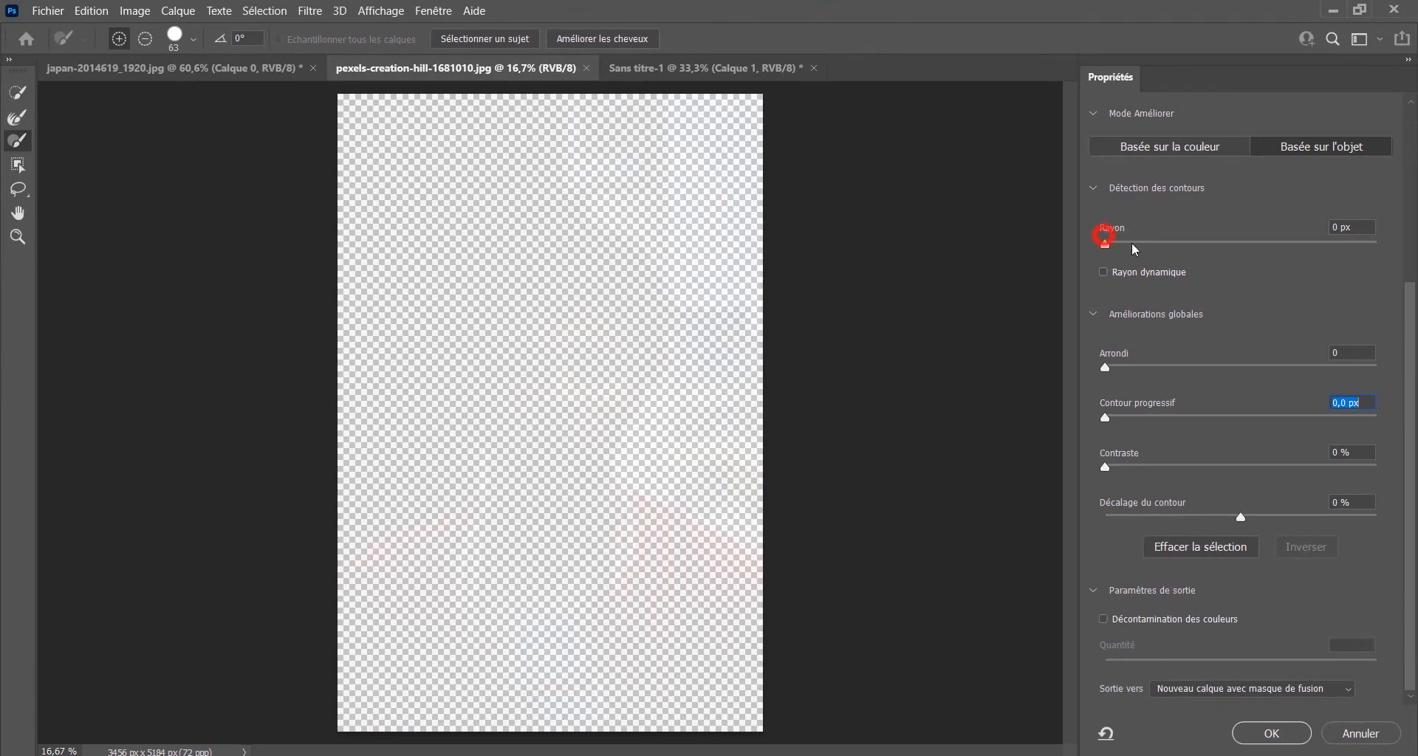
drag(1107, 244, 1222, 244)
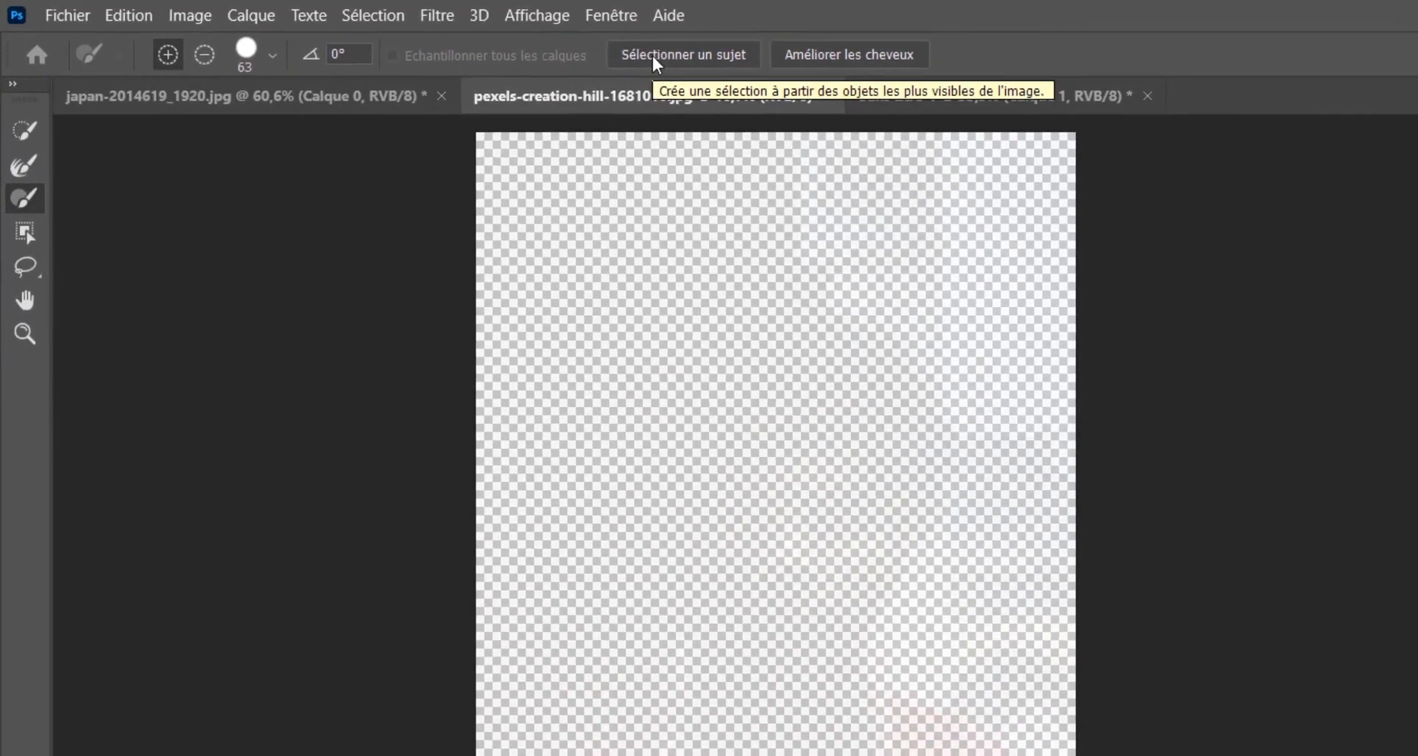
click(658, 58)
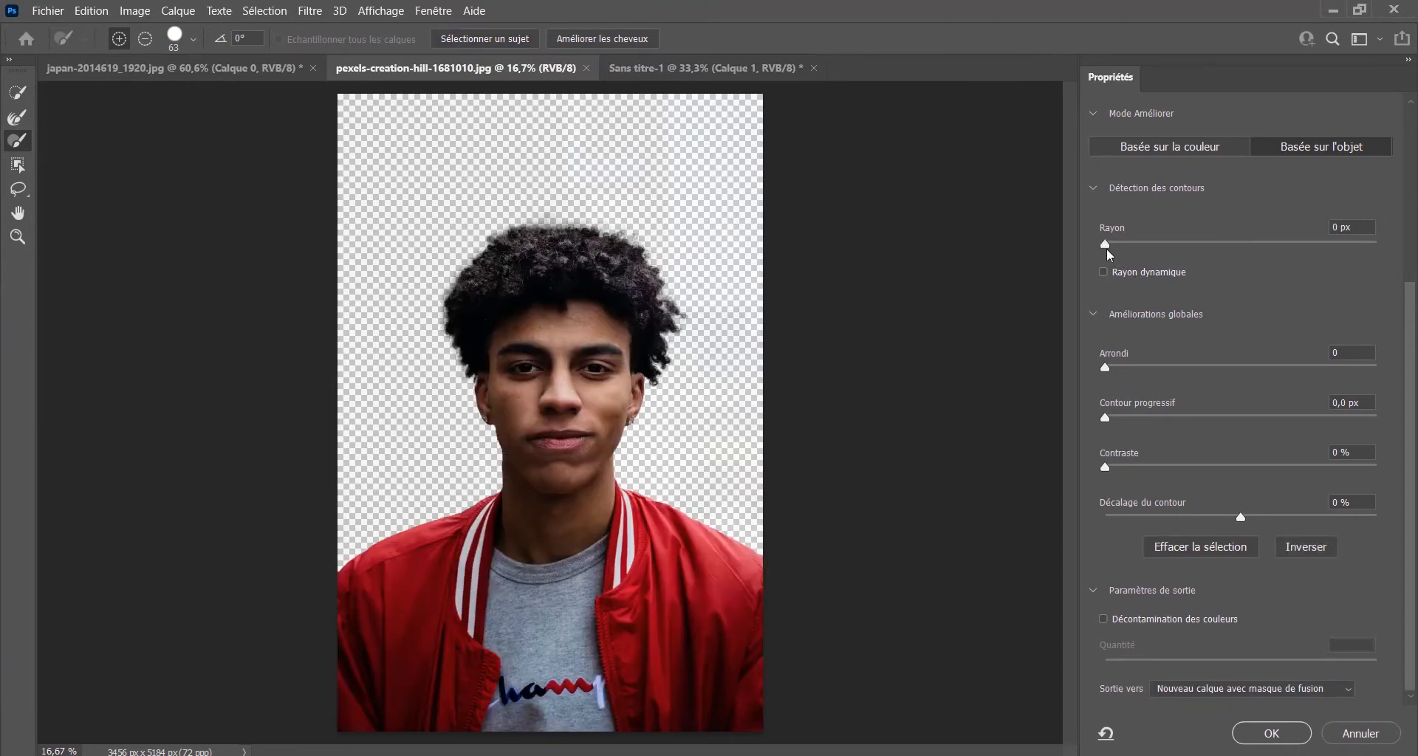
drag(1106, 245, 1378, 246)
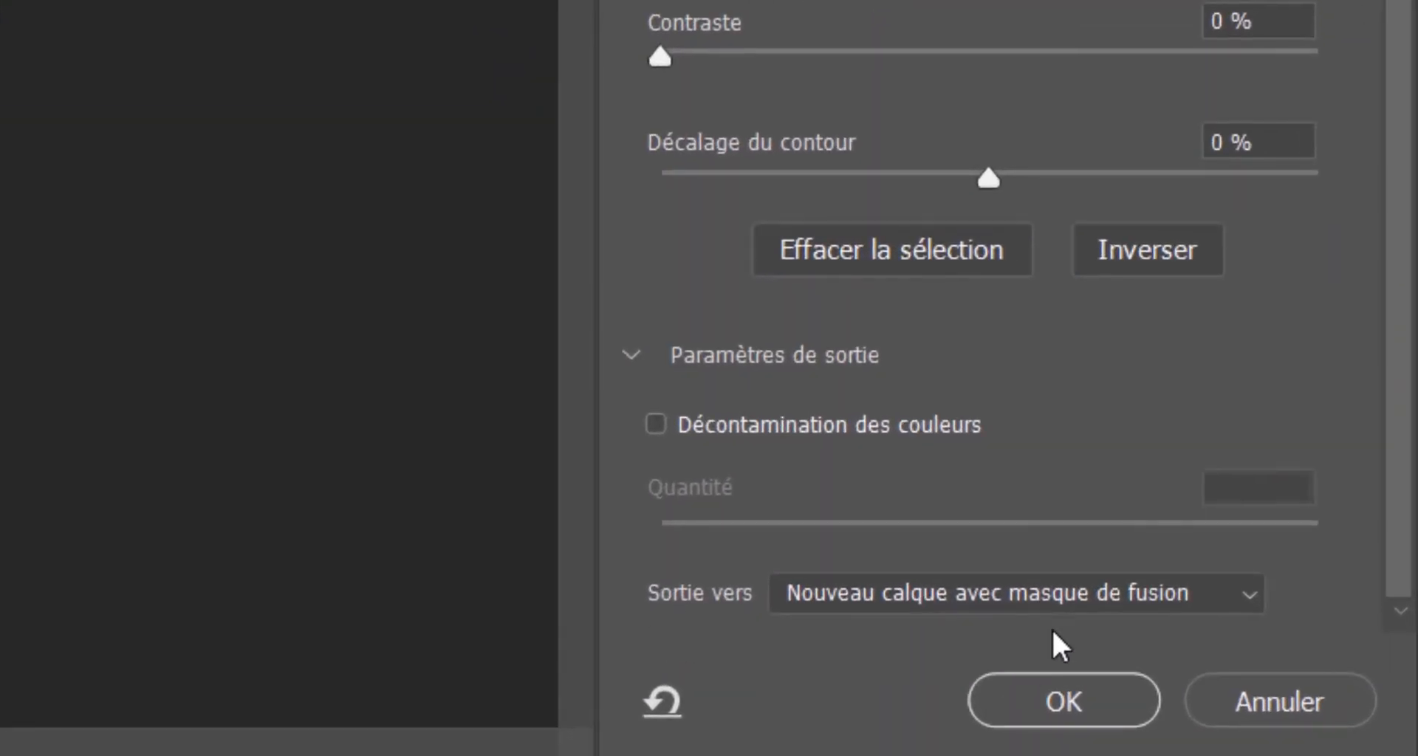
Output the portrait selection to a new layer with a layer mask
click(1100, 597)
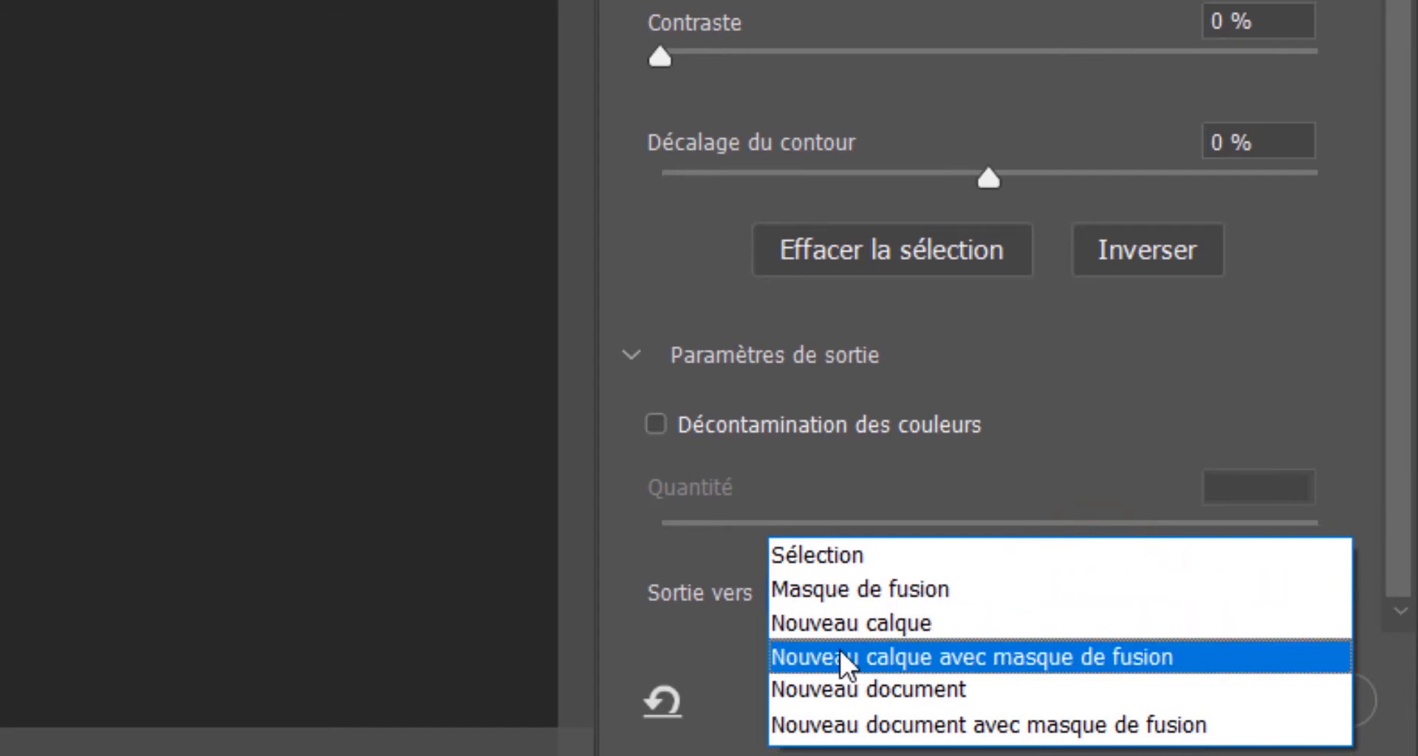
click(907, 665)
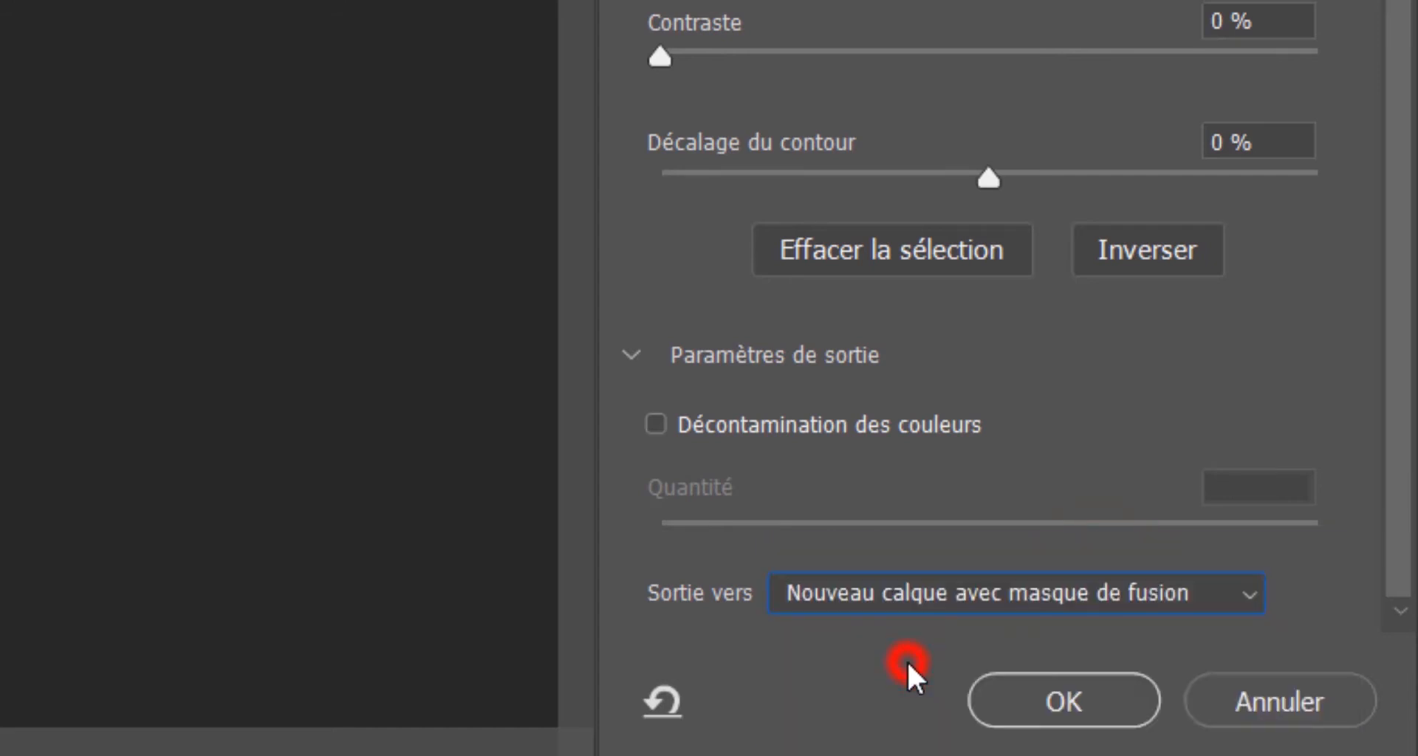
click(1069, 687)
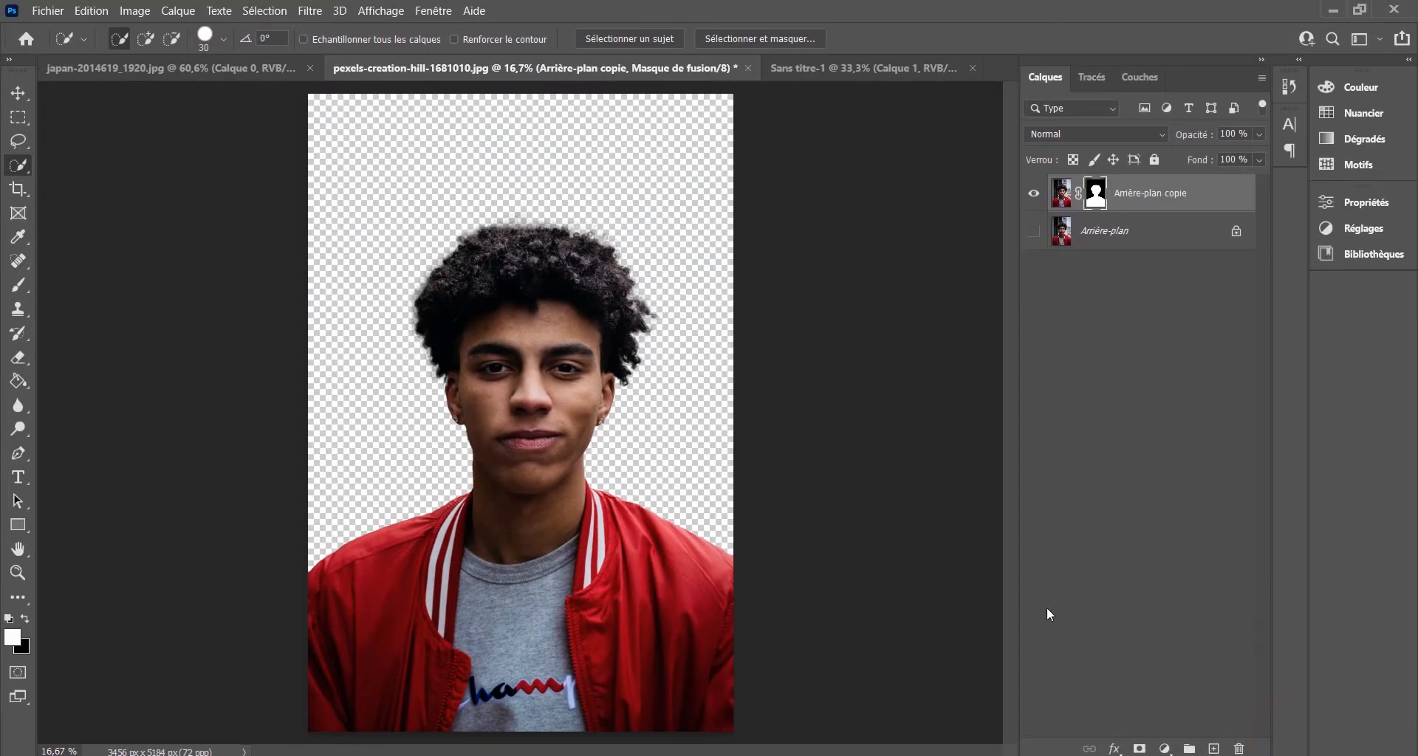
Copy the masked portrait layer into the Sans titre-1 document over the street background
click(18, 92)
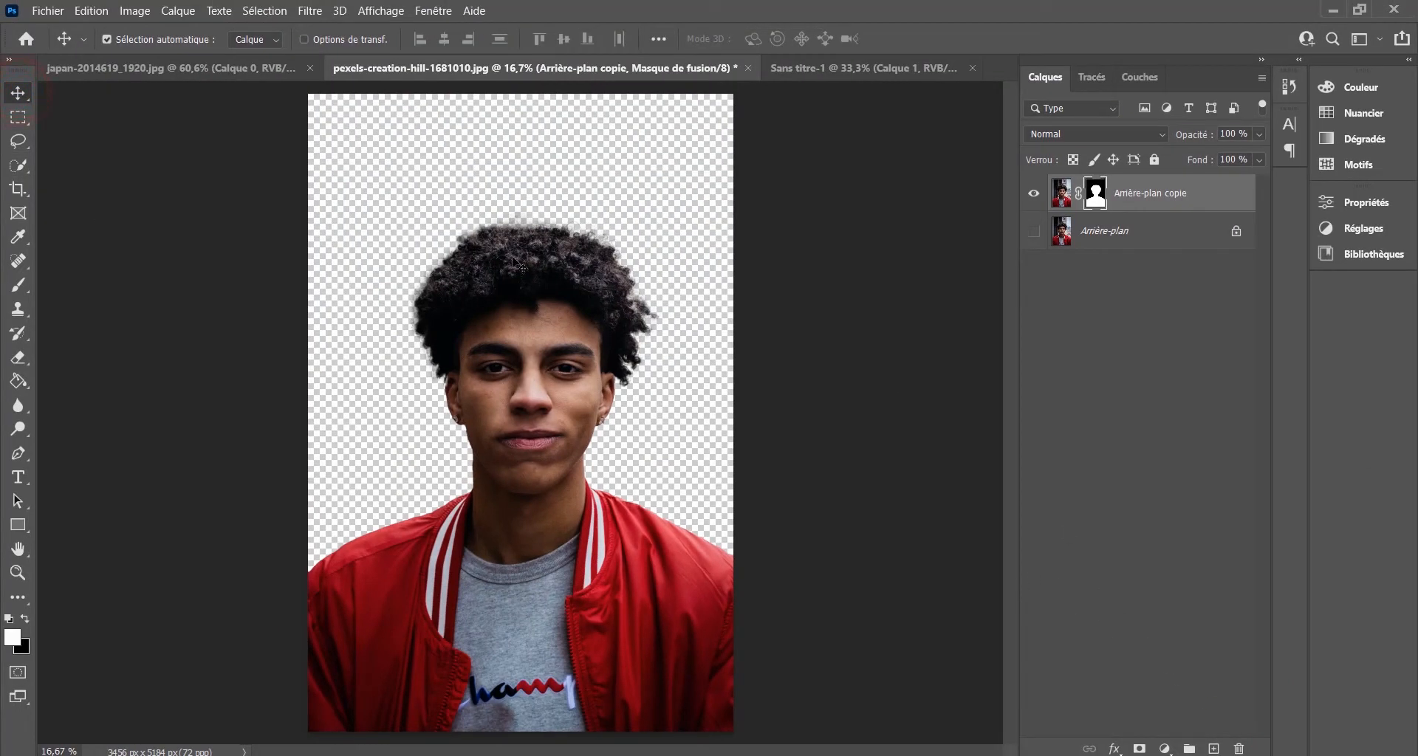
drag(514, 259, 515, 367)
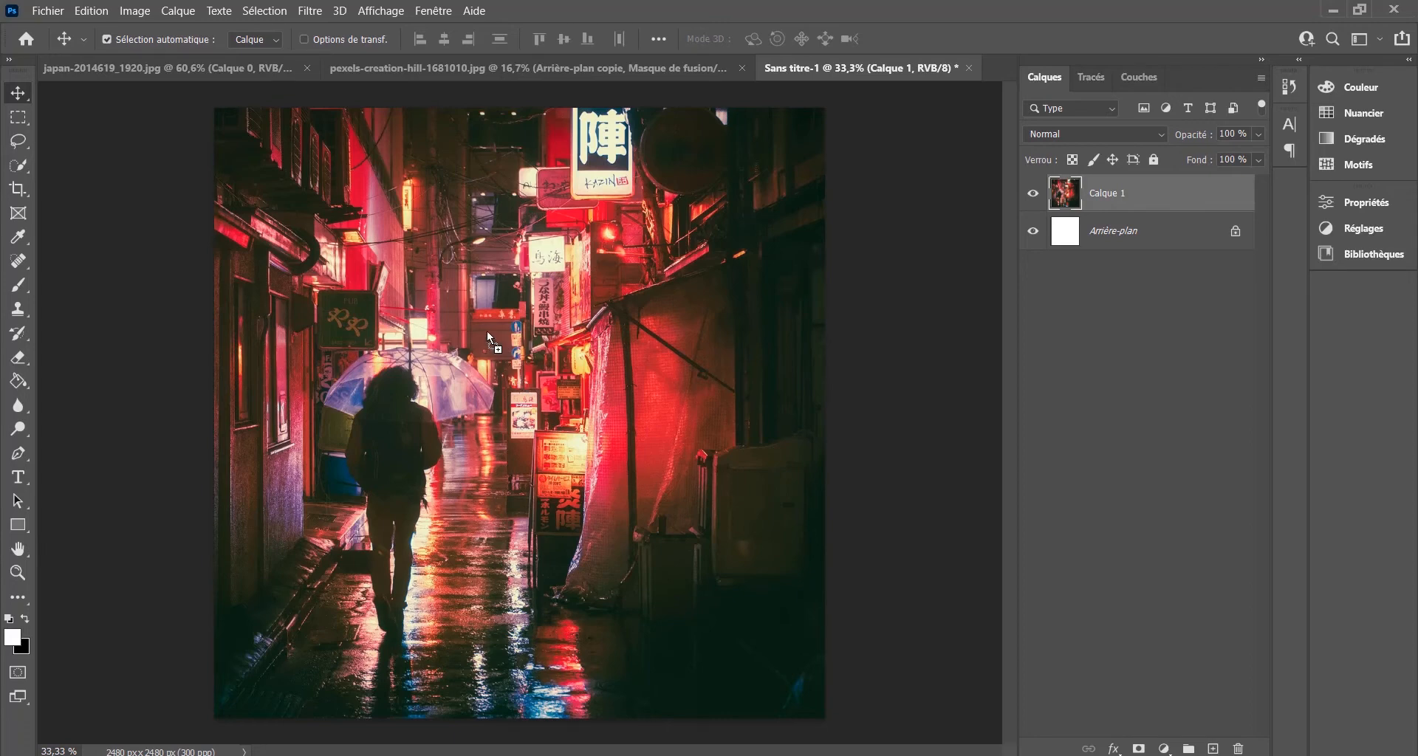
drag(486, 331, 485, 326)
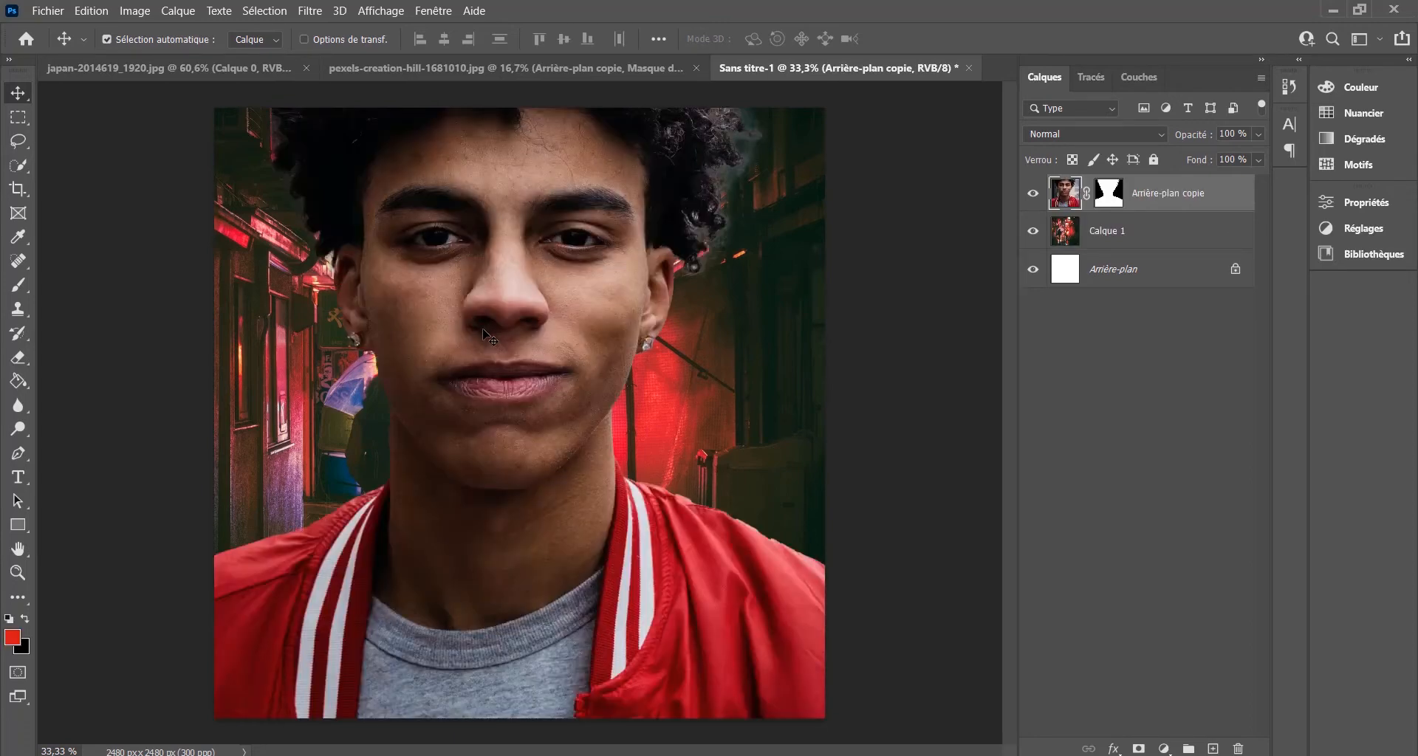
Scale the masked portrait layer proportionally to about 71% and position it so the man's shoulders span the bottom of the square canvas
key(ctrl)
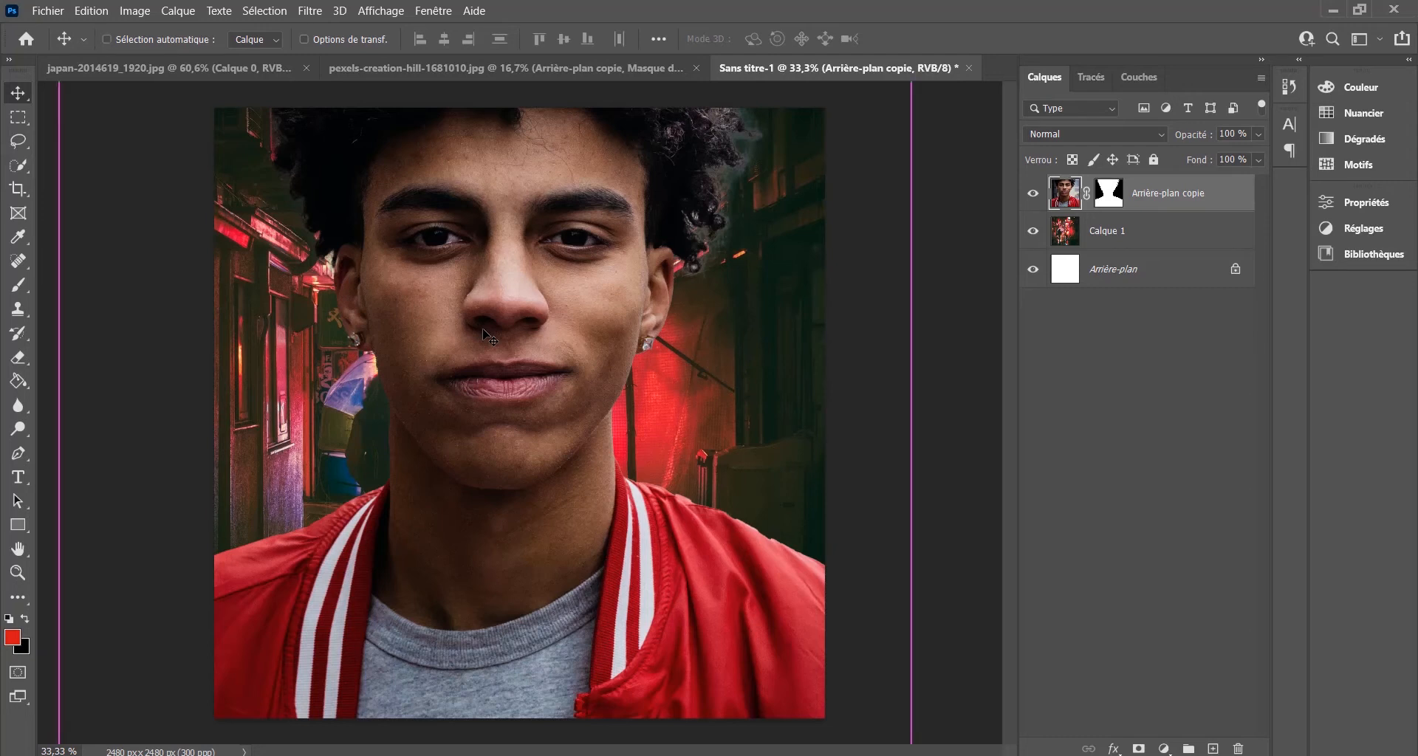
key(ctrl+t)
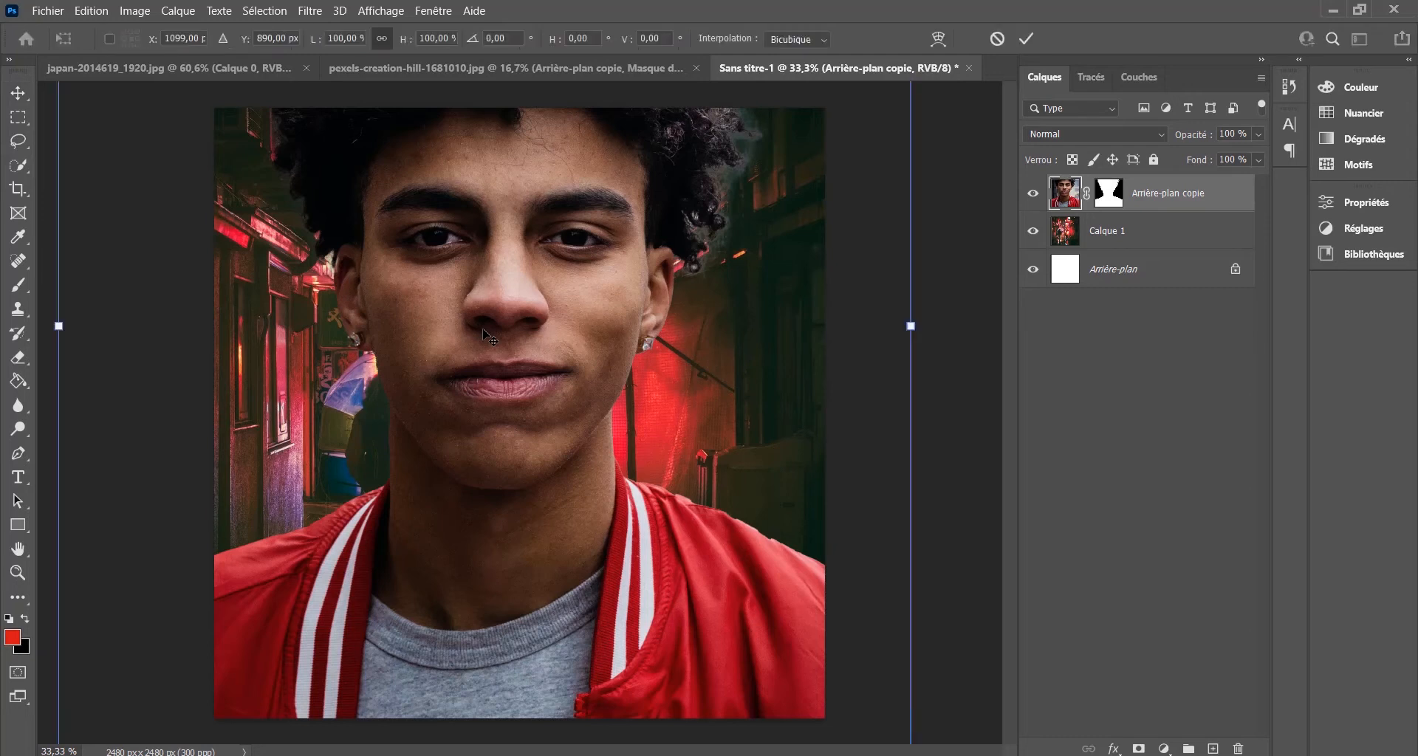
scroll(788, 360, down, 3)
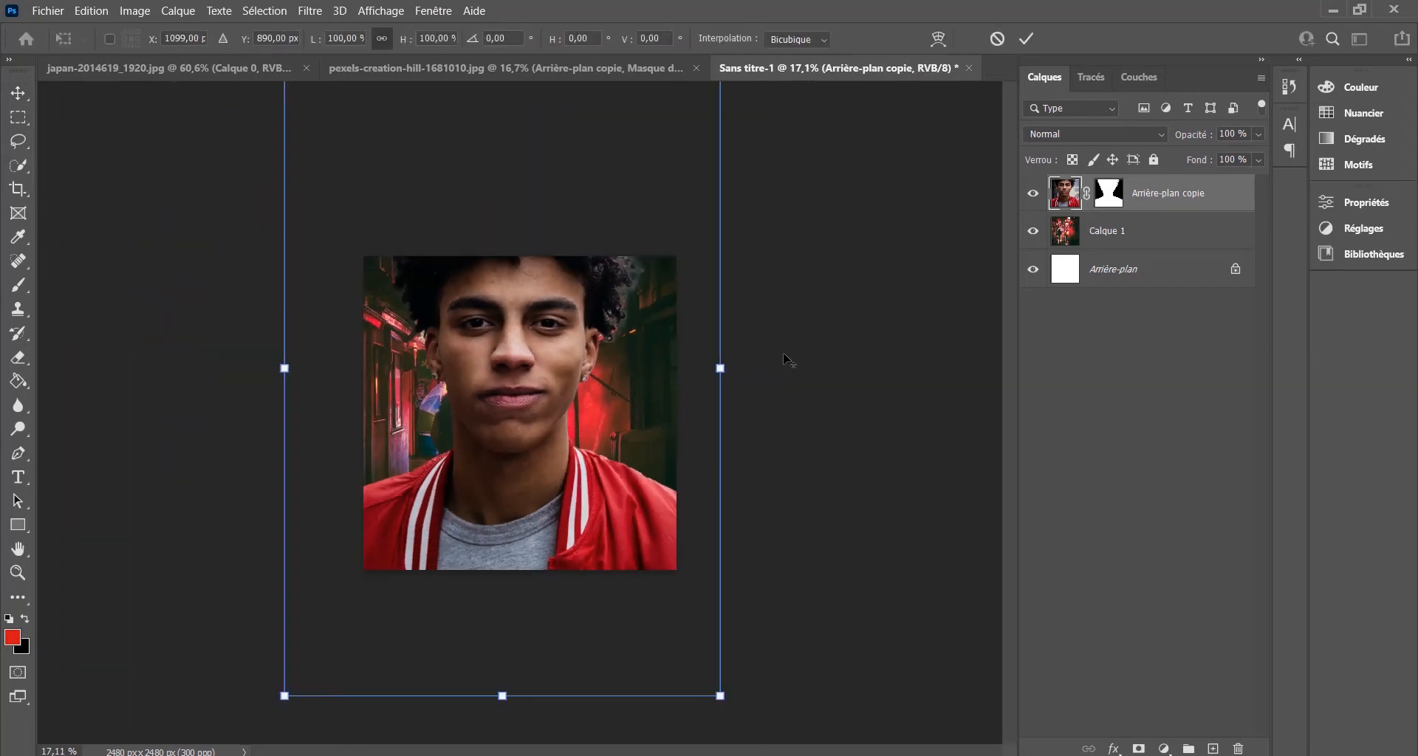
click(721, 697)
drag(722, 698, 564, 458)
drag(457, 341, 579, 518)
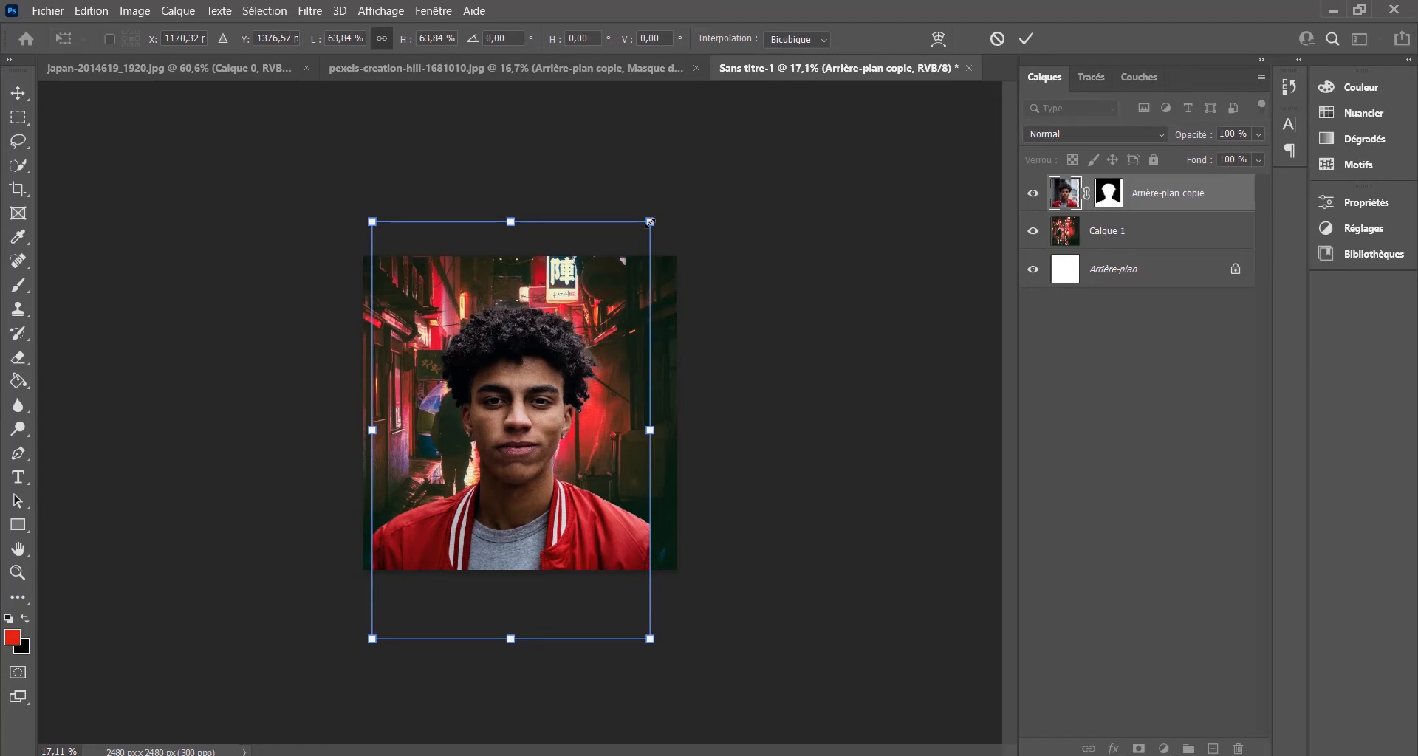
drag(650, 220, 678, 174)
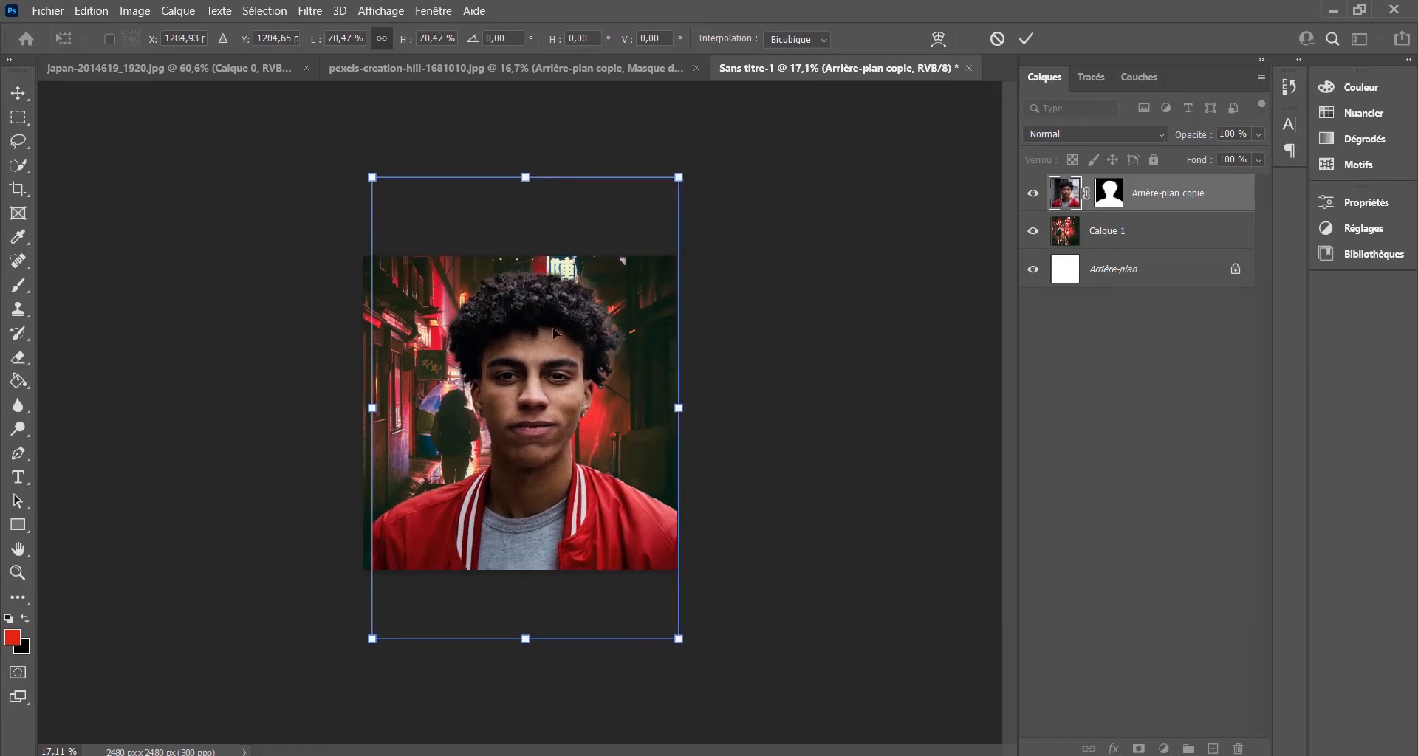
mouse_move(549, 334)
mouse_down()
mouse_move(540, 375)
mouse_move(551, 356)
mouse_up()
drag(506, 396, 500, 390)
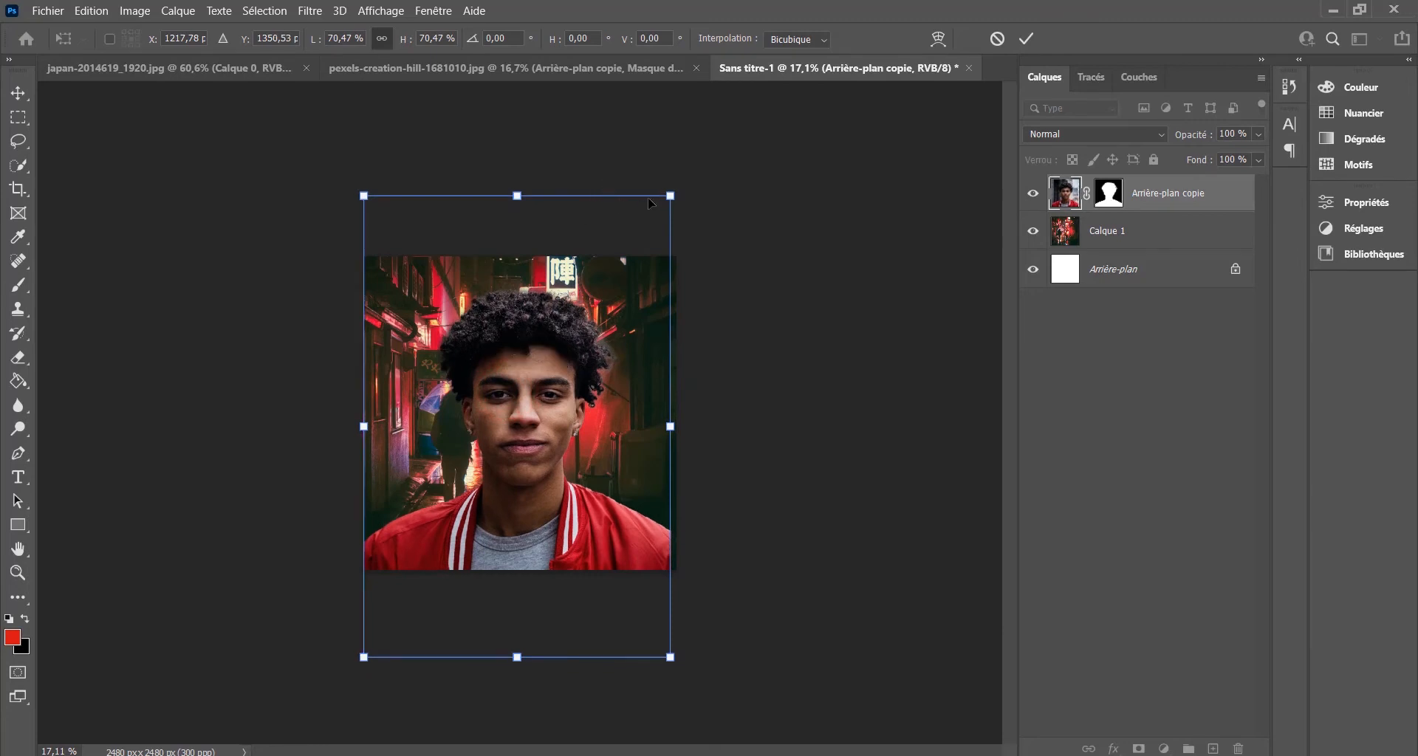
drag(662, 193, 676, 193)
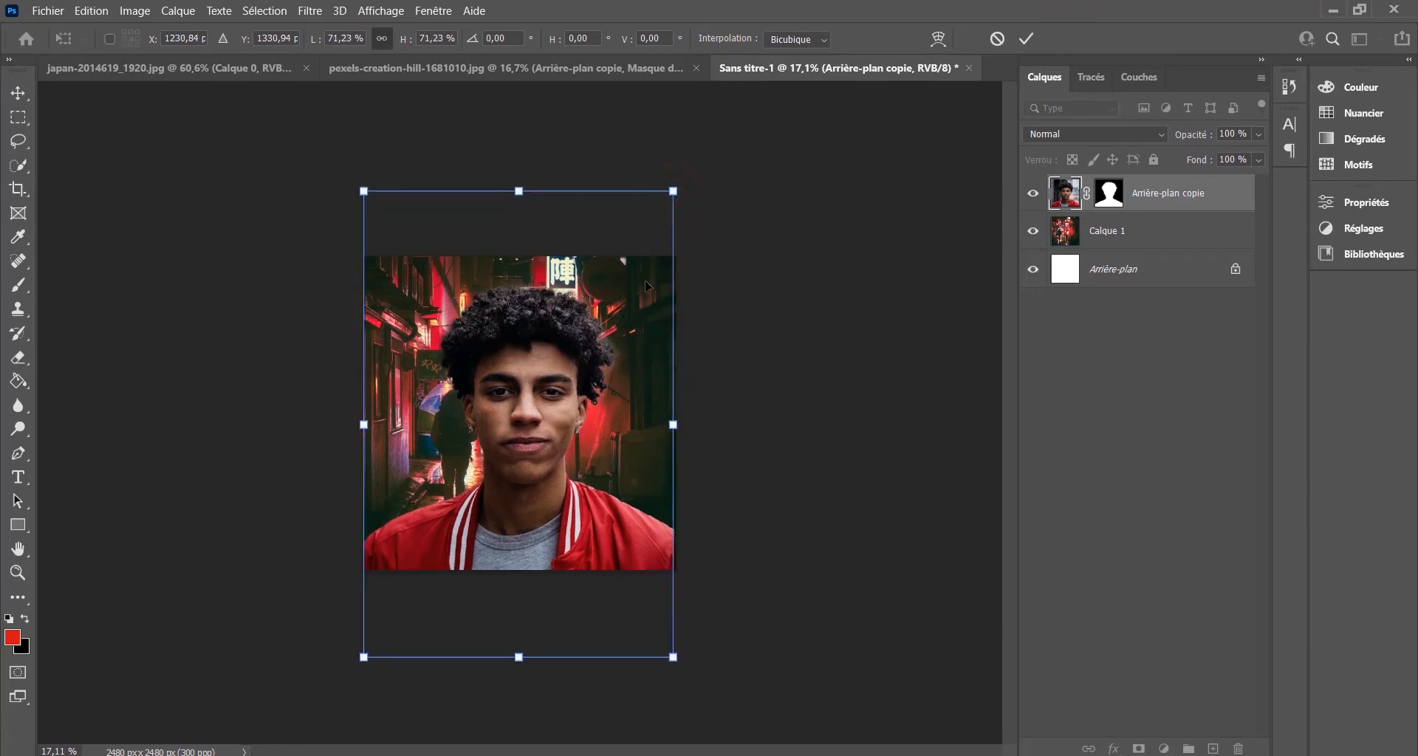
drag(648, 290, 642, 300)
click(1027, 39)
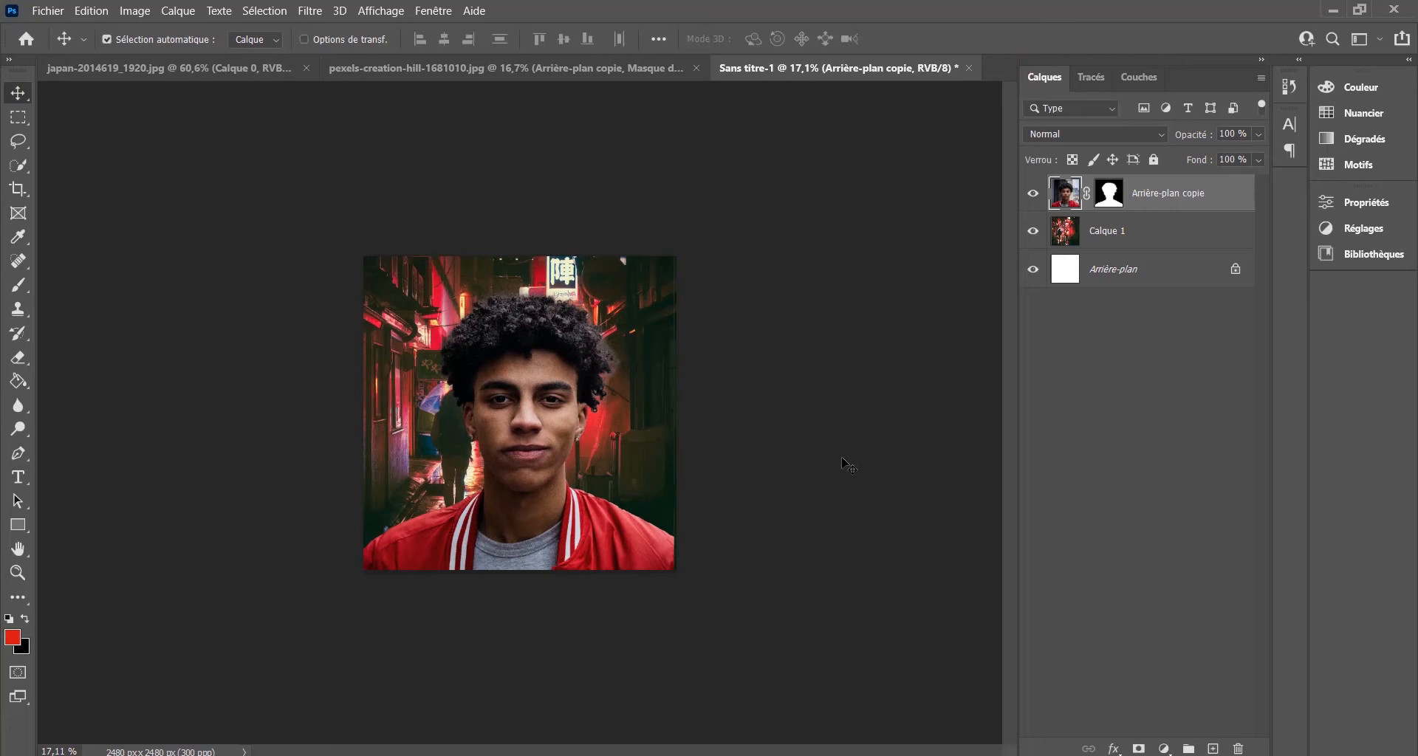
Add a gradient fill layer above the portrait and choose the Noir, blanc preset from the Basiques group for it
click(801, 437)
key(ctrl+plus)
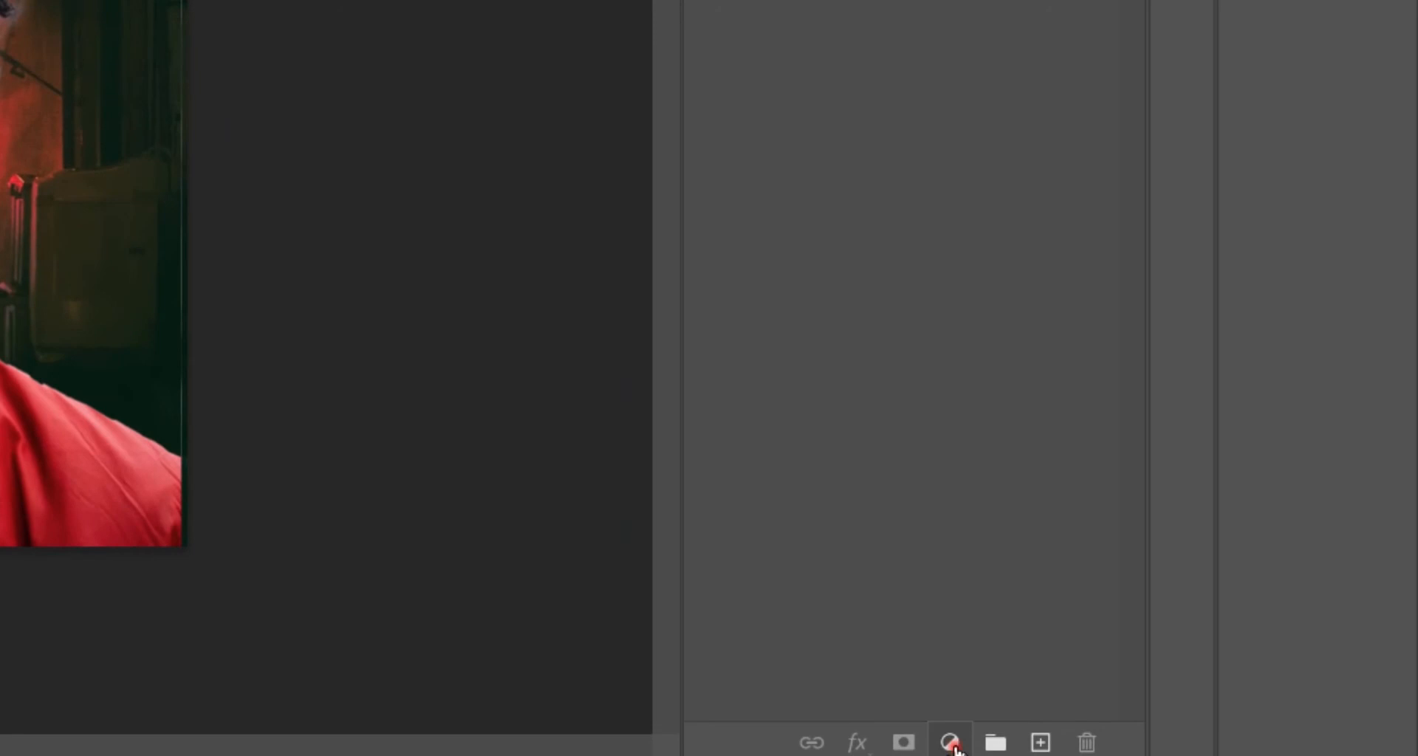
click(953, 745)
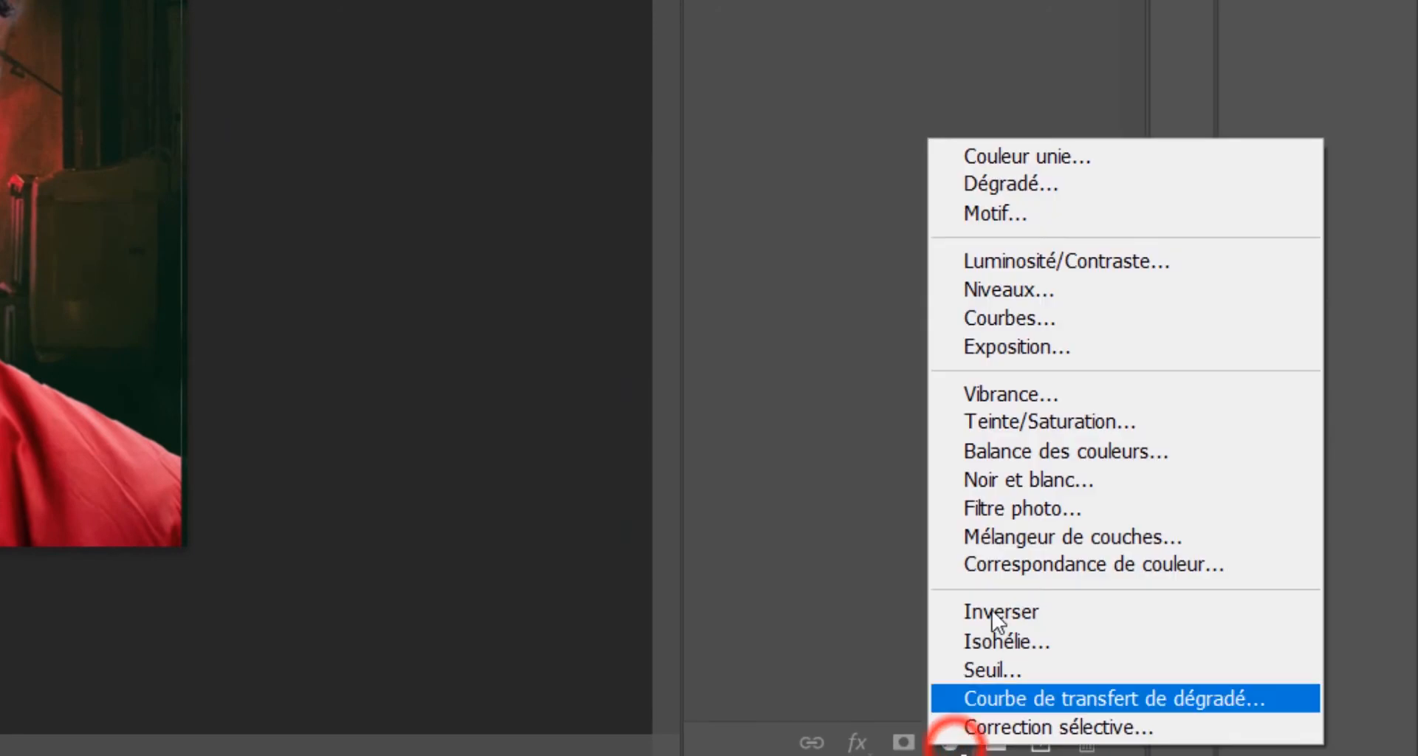
click(1024, 223)
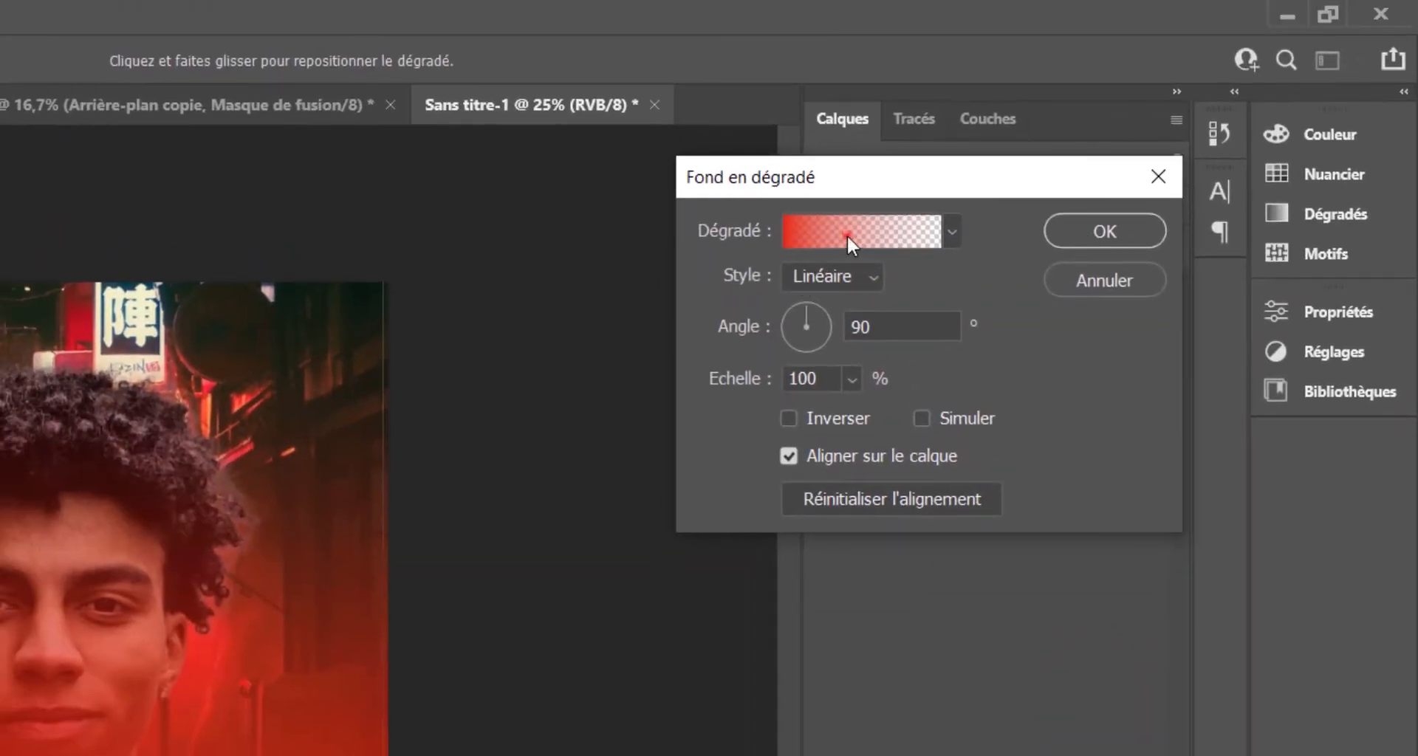
click(847, 233)
click(722, 186)
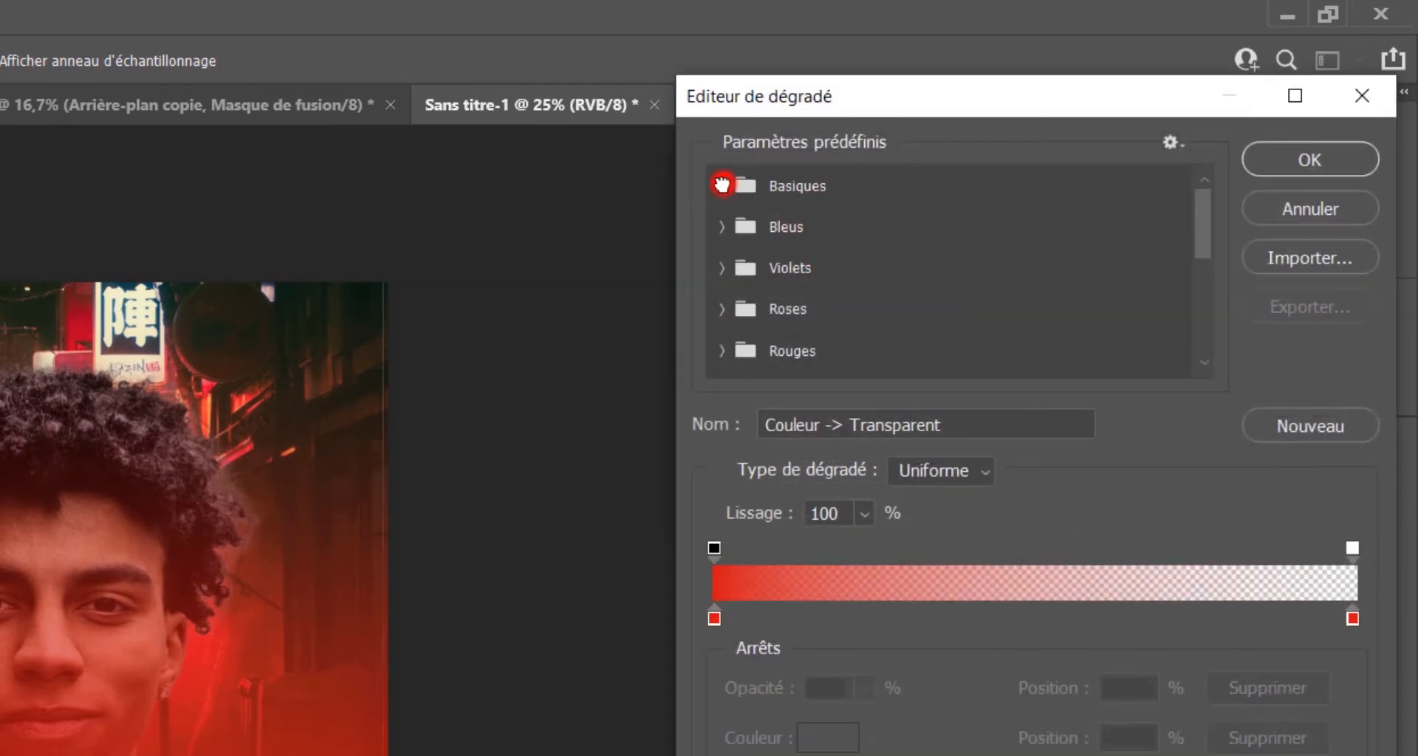
click(856, 232)
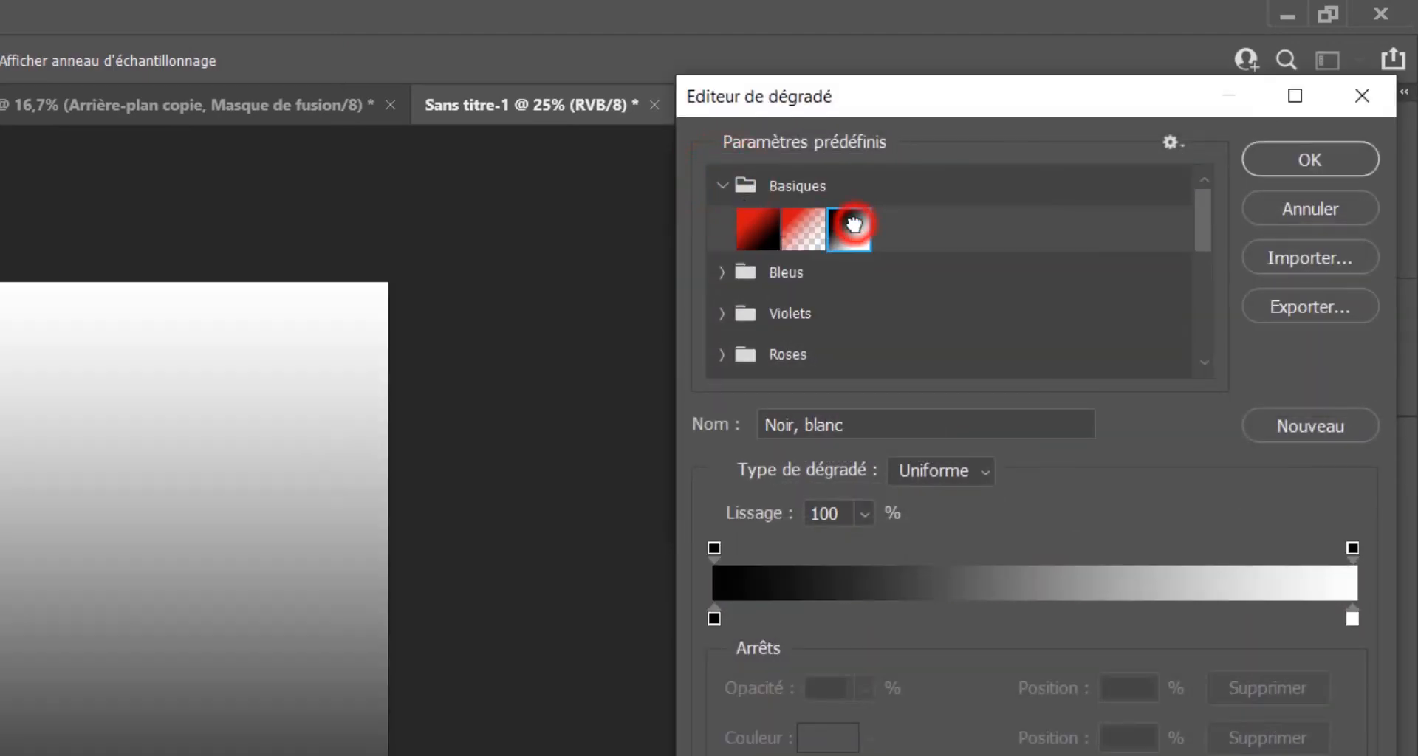
Recolour the gradient's start stop to white (ffffff) and its end stop to grey (848184), and accept the edited gradient
double_click(714, 618)
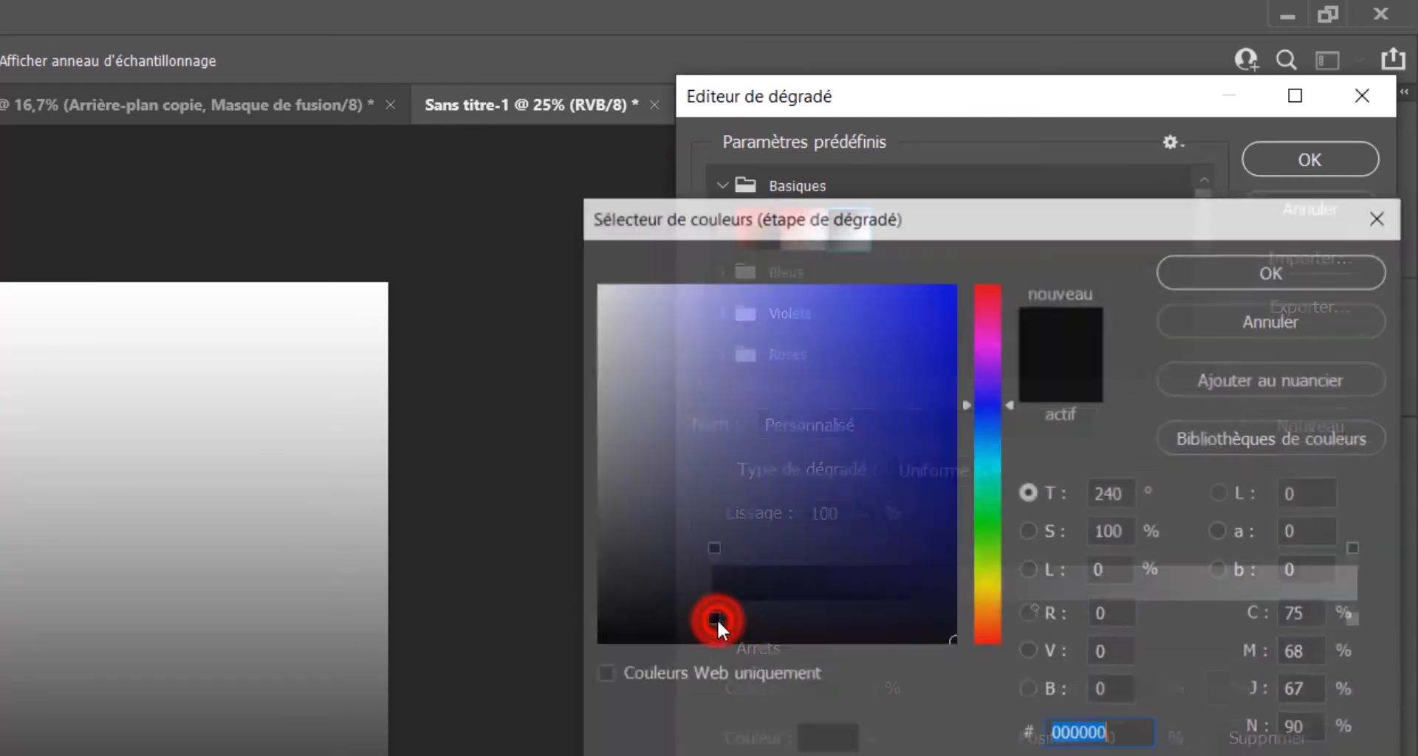
drag(611, 298, 562, 264)
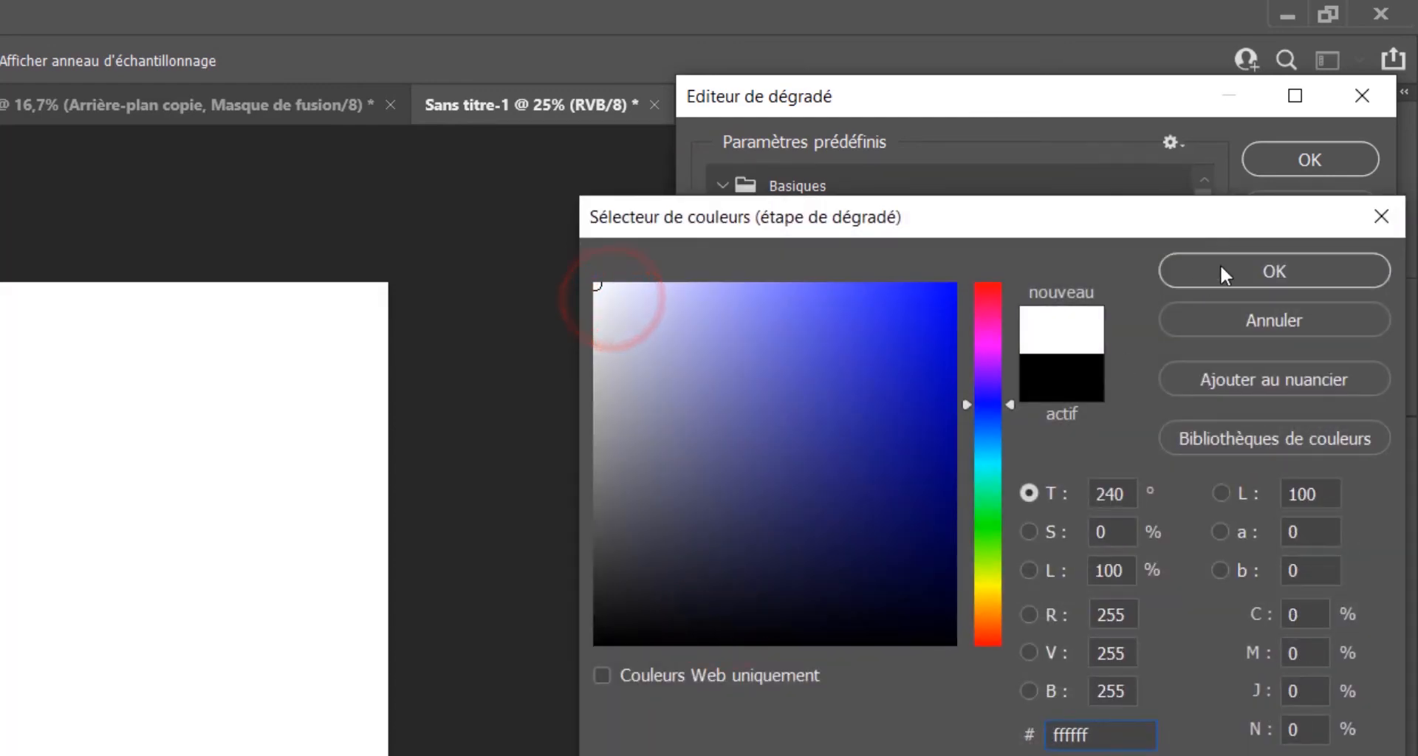
click(1230, 274)
double_click(1352, 618)
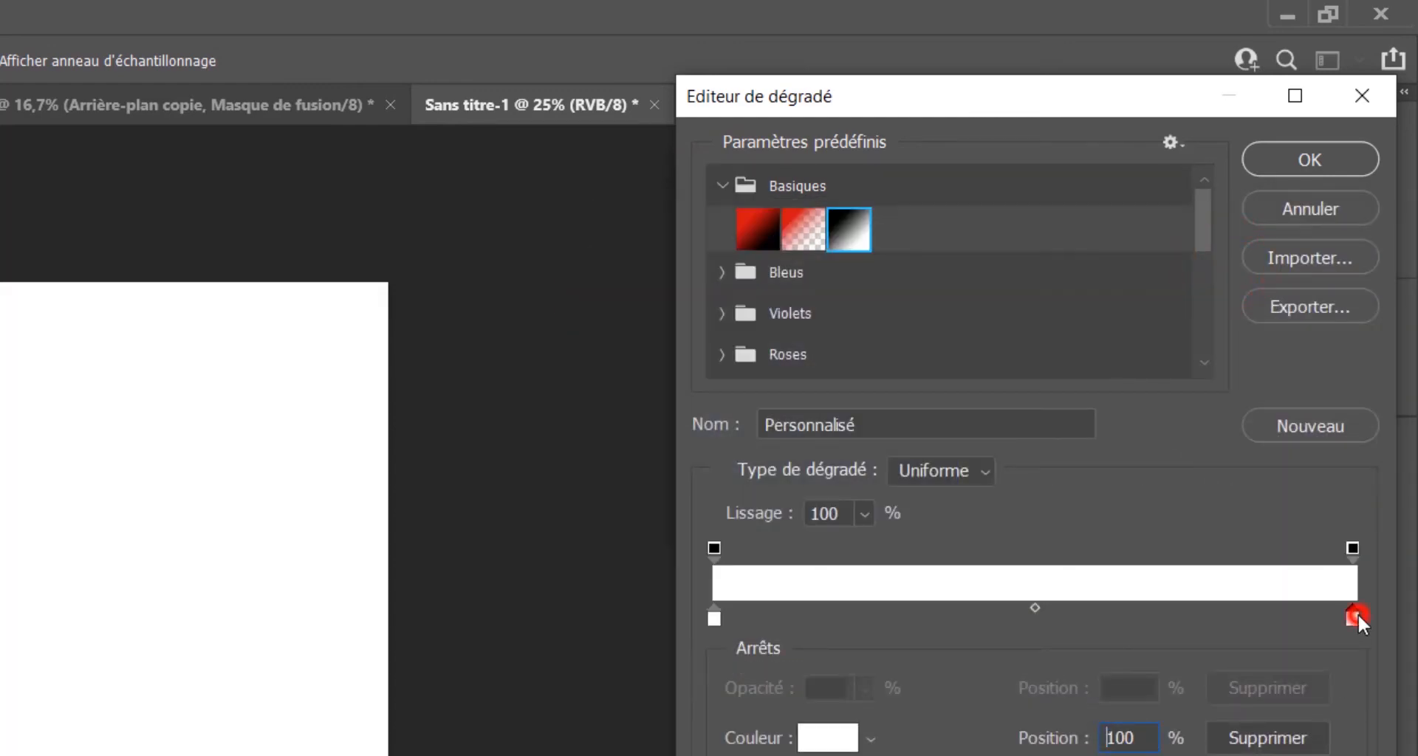
click(597, 479)
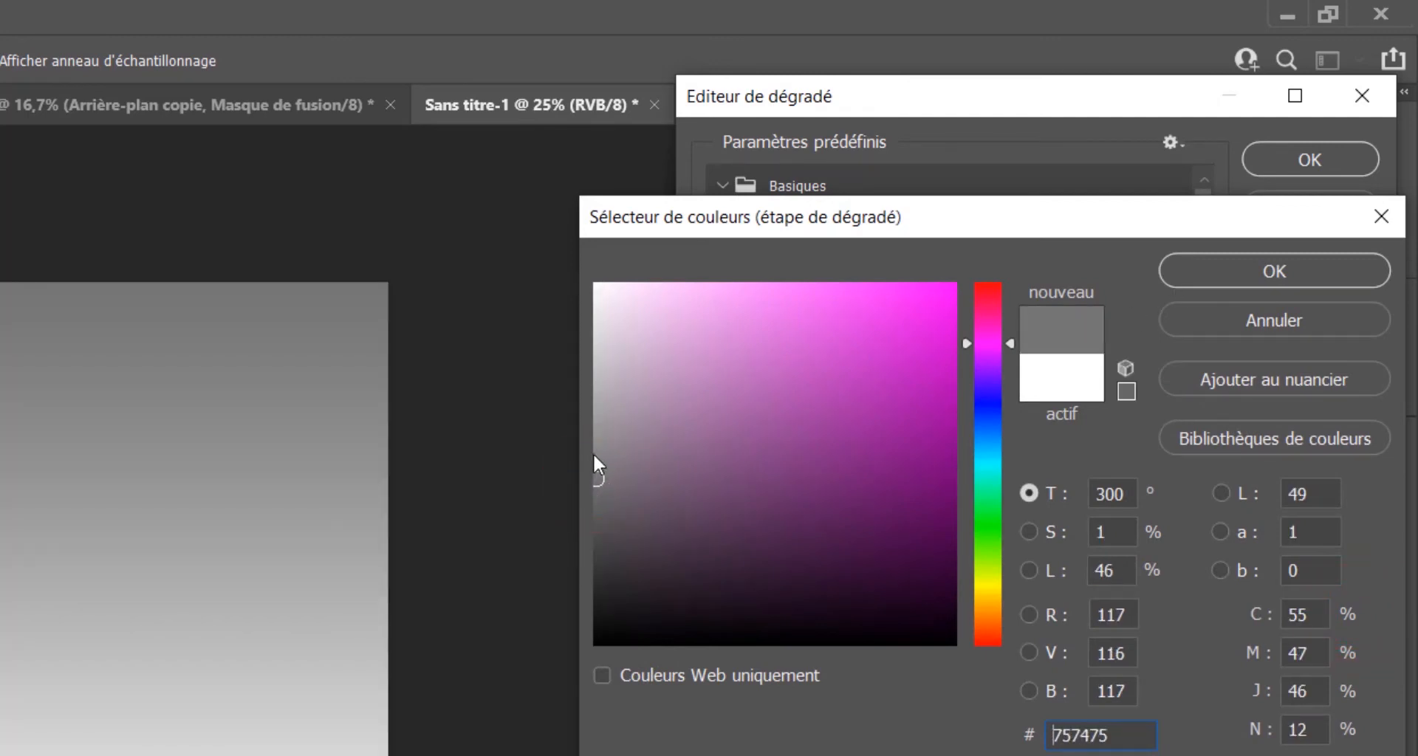
click(596, 454)
click(601, 458)
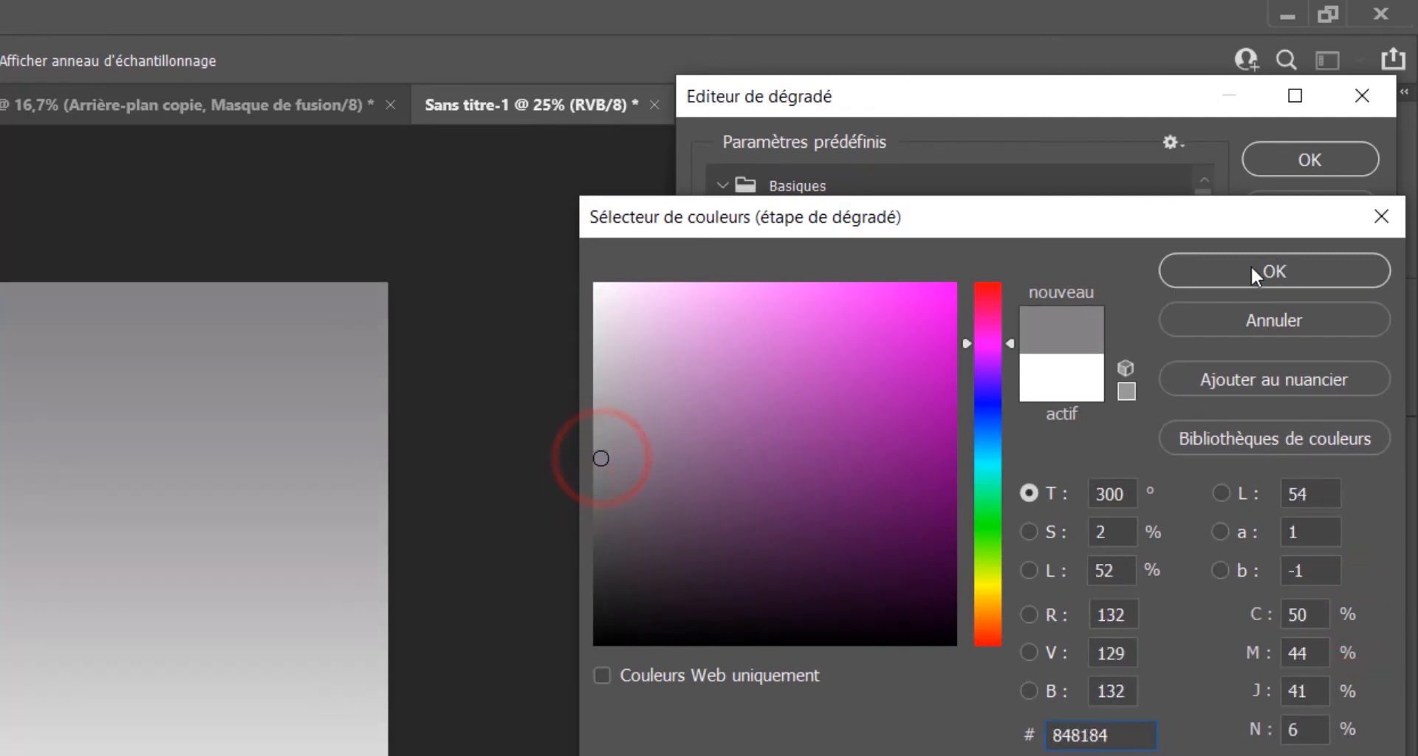
click(1252, 266)
click(1319, 163)
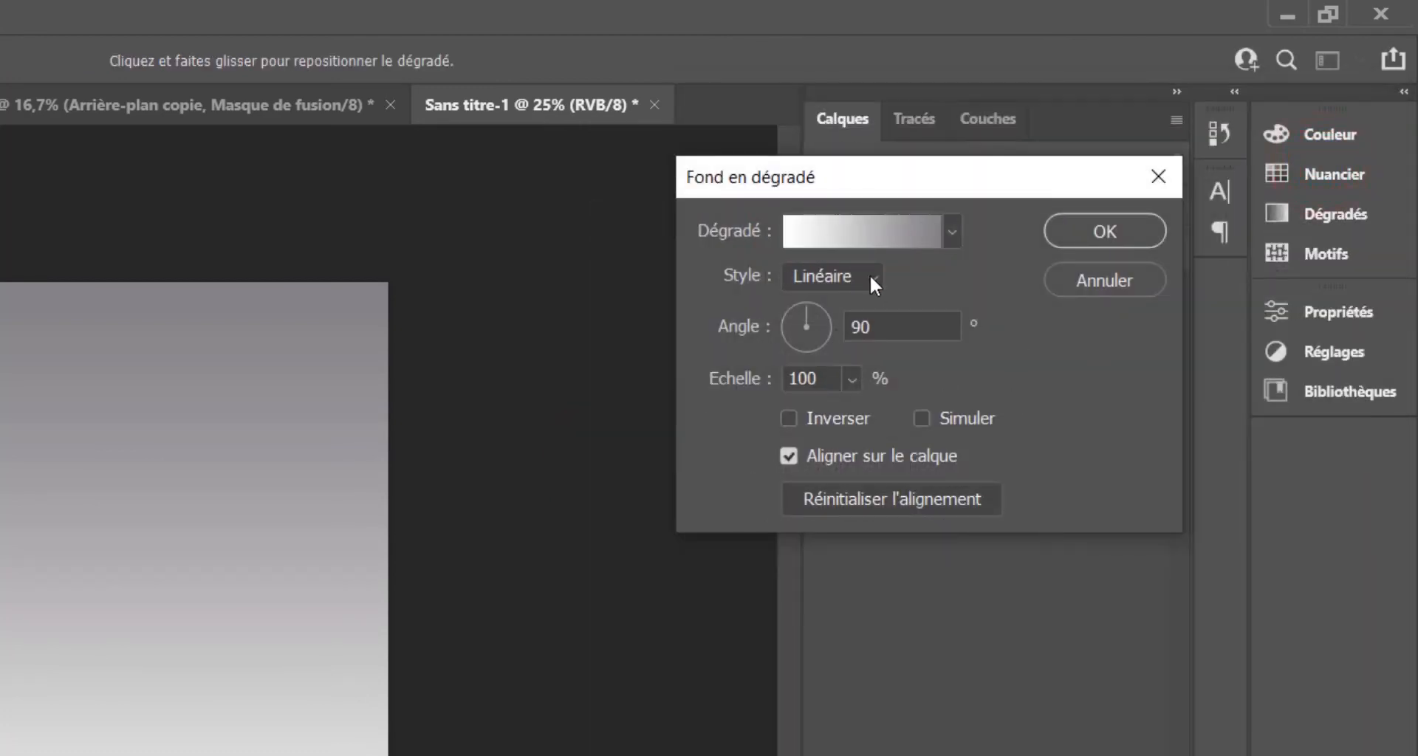
Set the gradient fill's style to Radial and its scale to 150%, and apply the fill
click(869, 274)
click(830, 329)
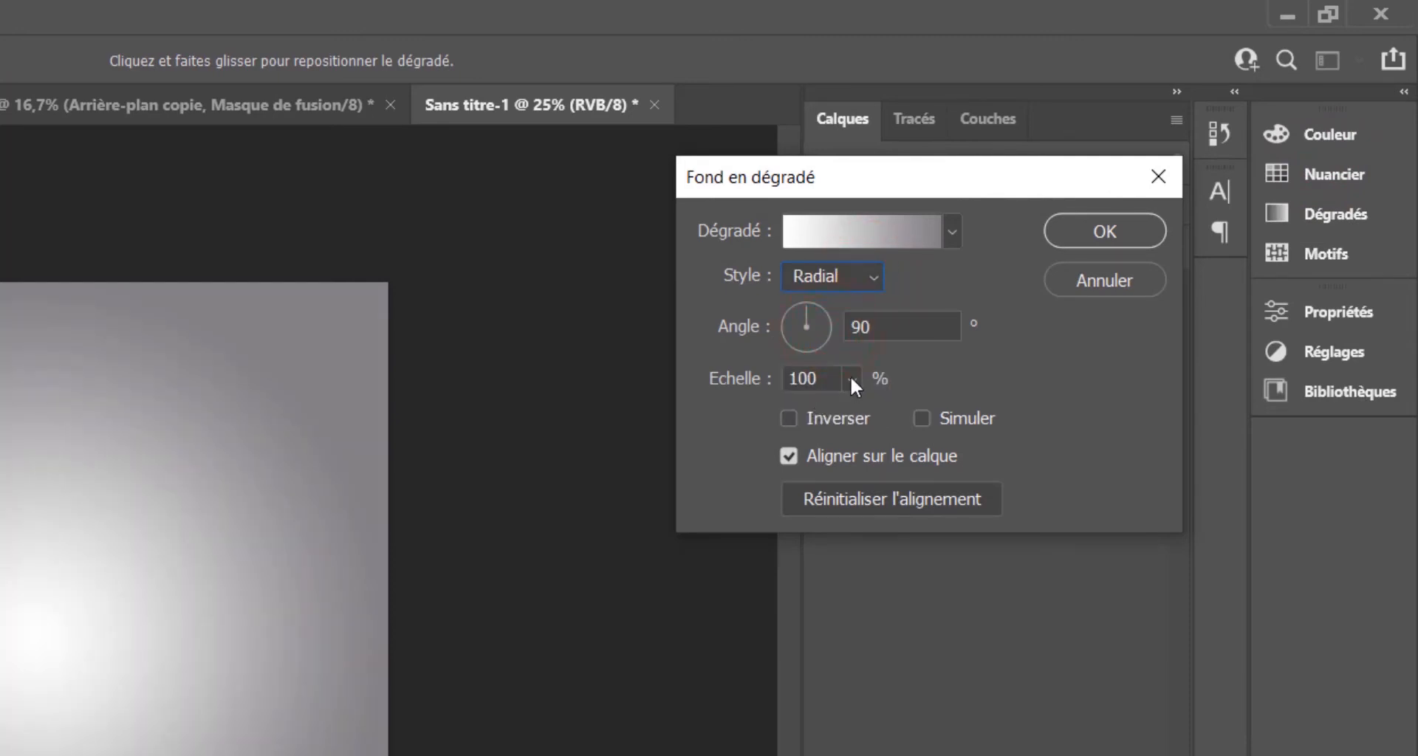
click(826, 378)
text(150)
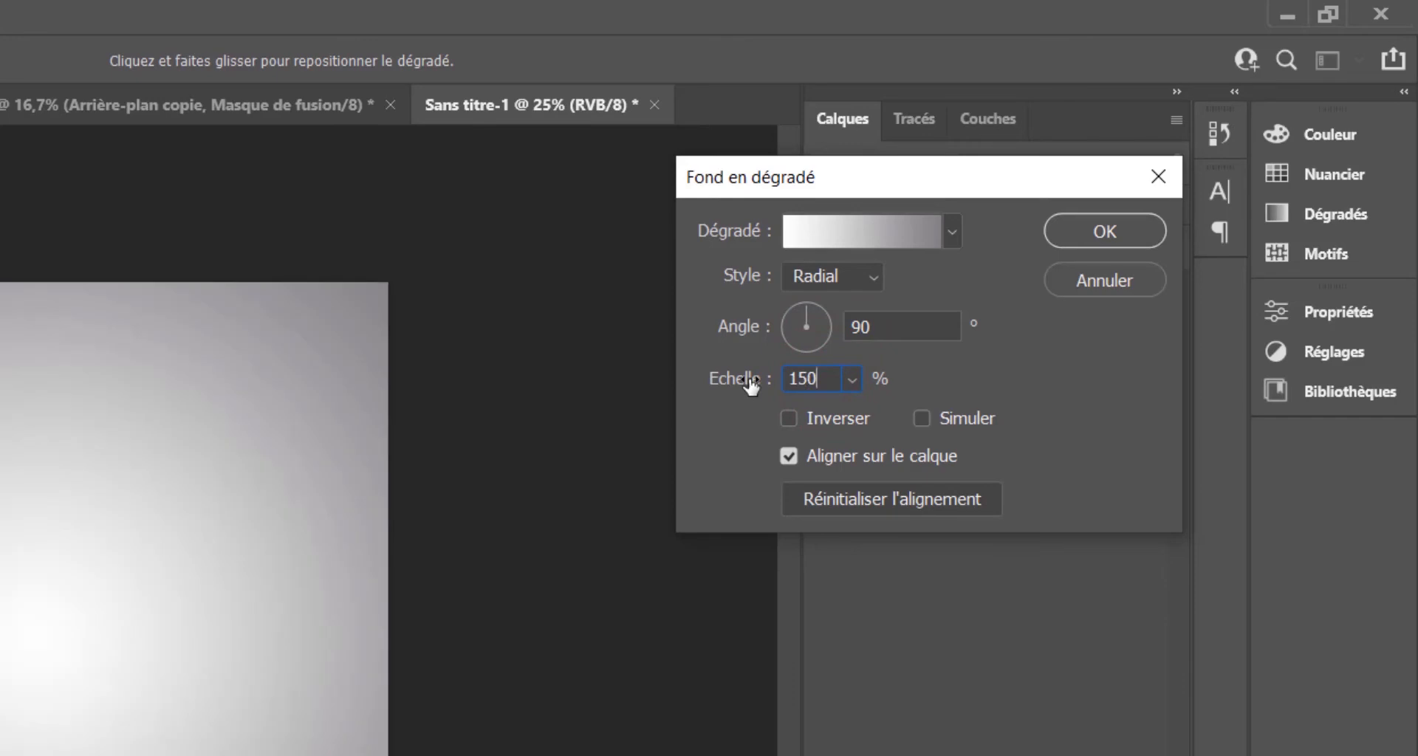
click(1139, 225)
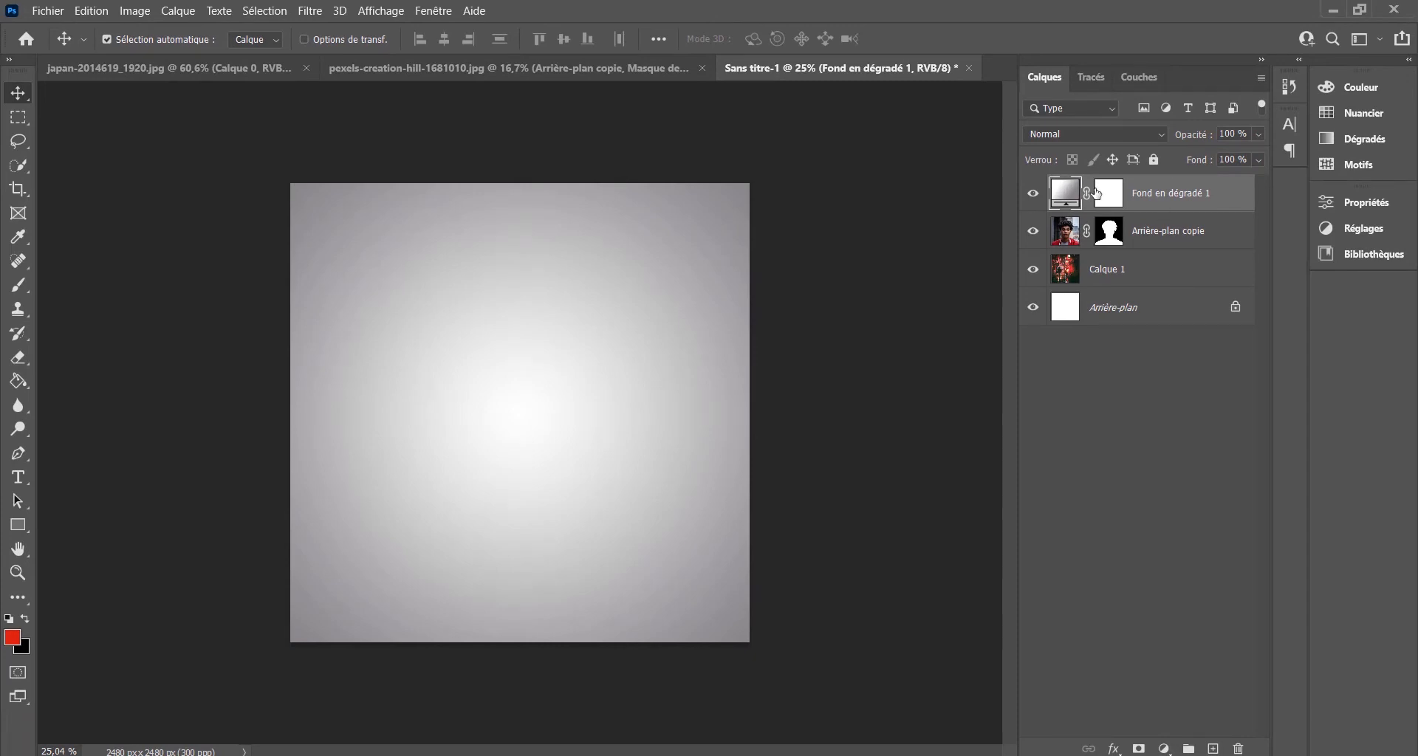
Reorder the layers with the gradient fill directly above Arrière-plan and Calque 1 on top, and clip Calque 1 to the portrait layer
drag(1087, 190, 1062, 283)
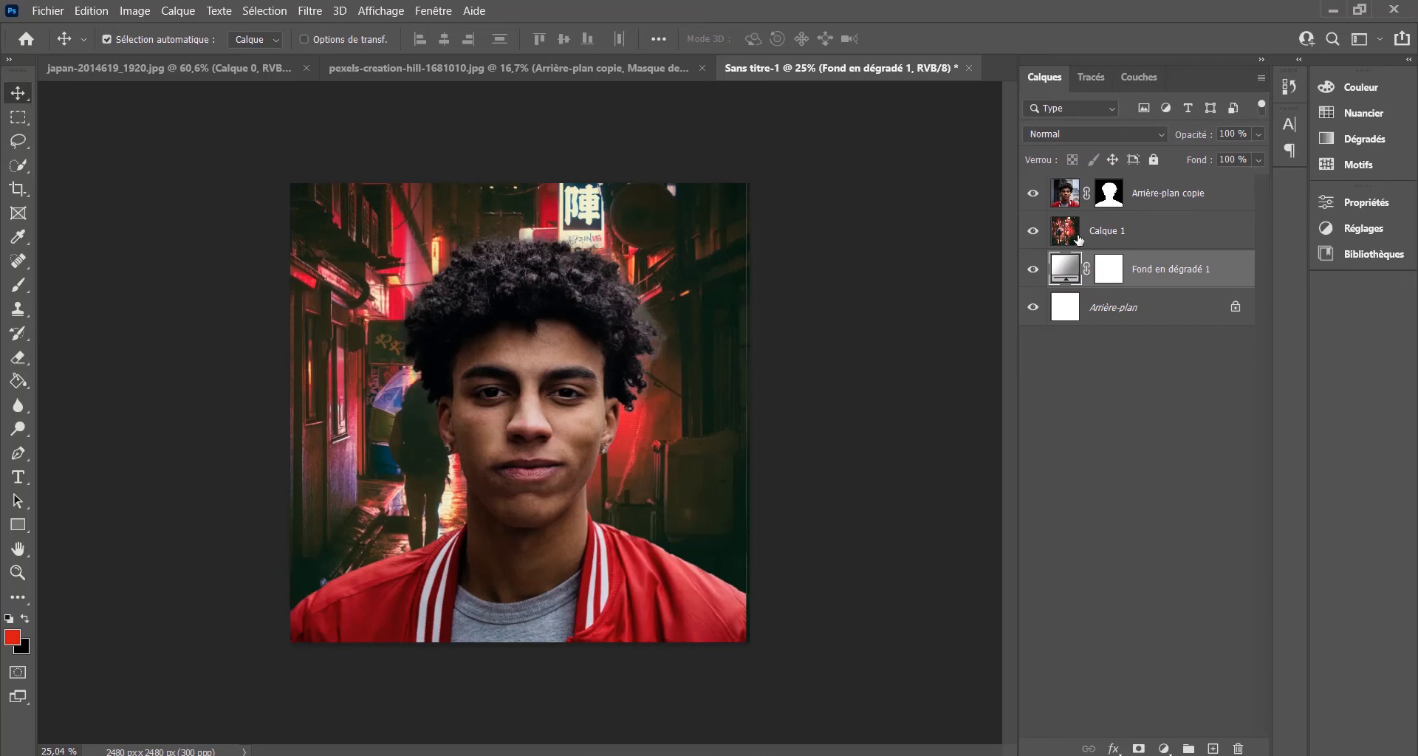
drag(1078, 233, 1081, 181)
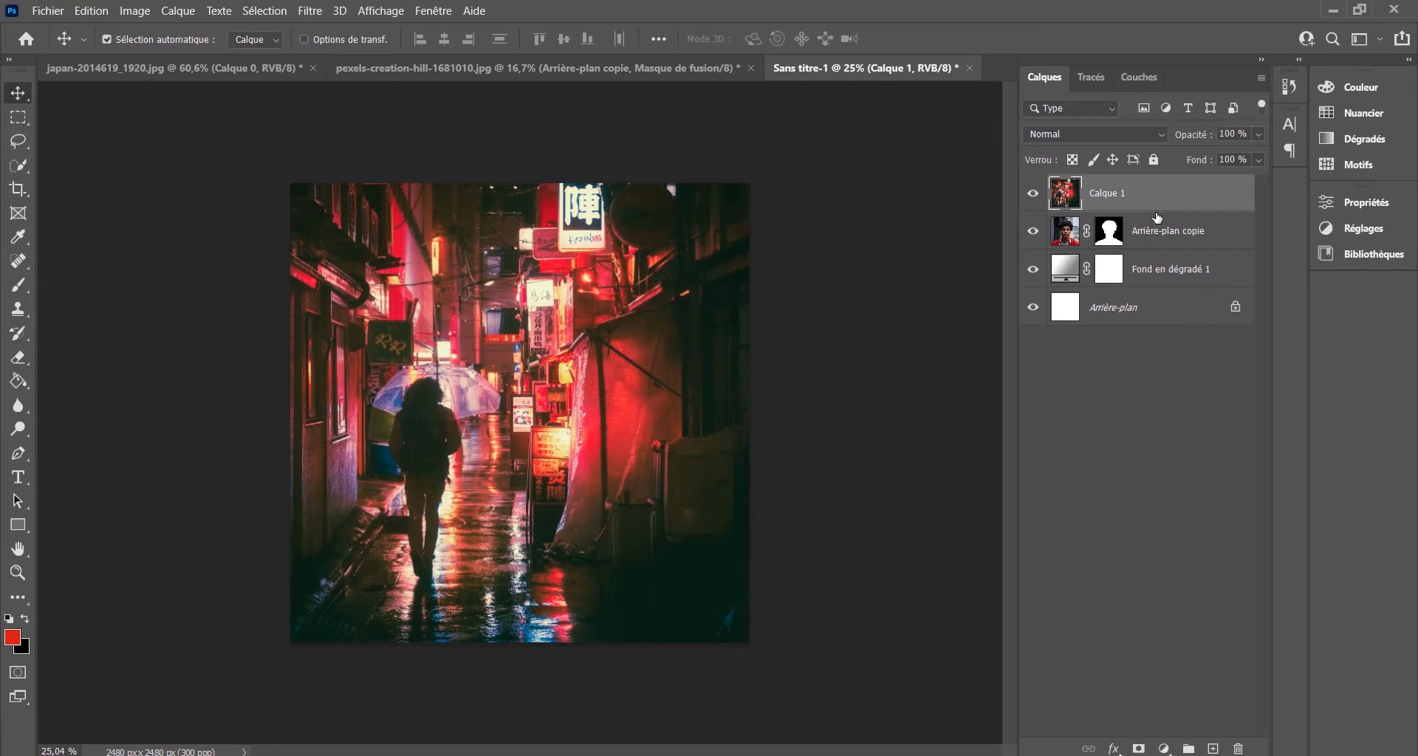
alt+click(1158, 216)
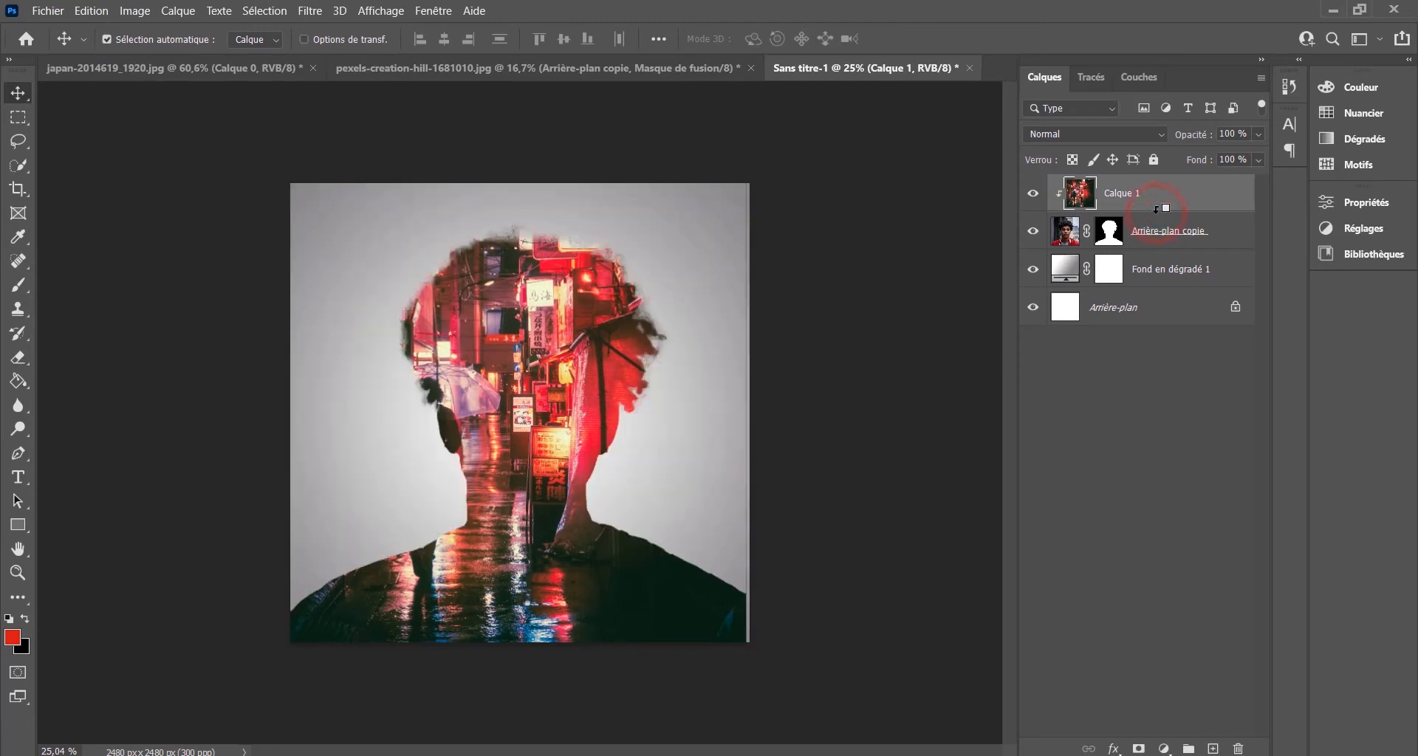